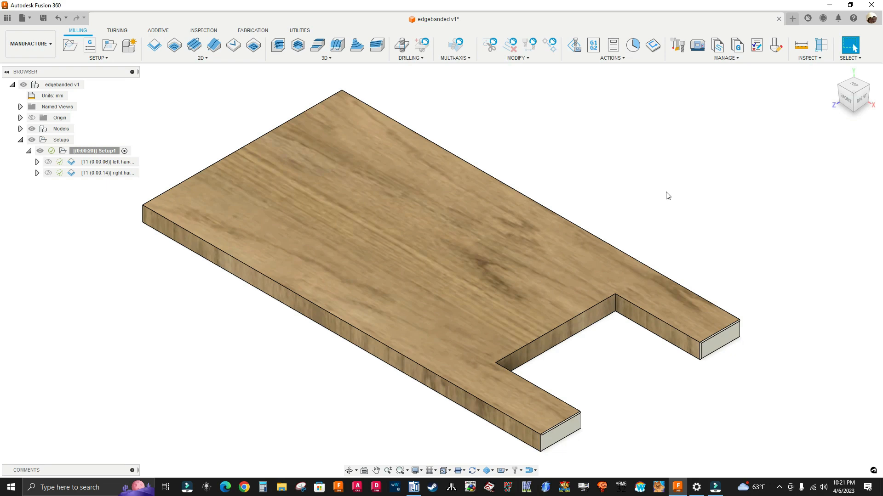
- Examine the notched panel and the edge-banded ends of its two arms up close
middle_drag(617, 374, 524, 307)
scroll(648, 308, up, 5)
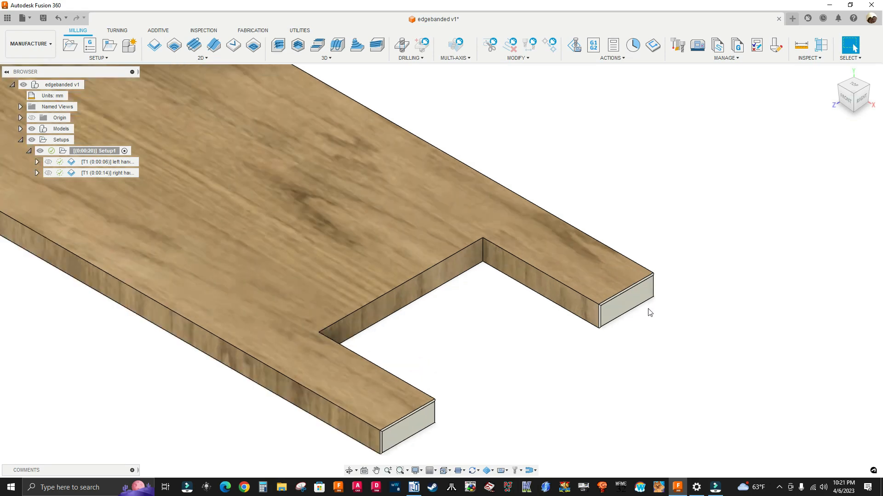
scroll(635, 304, up, 3)
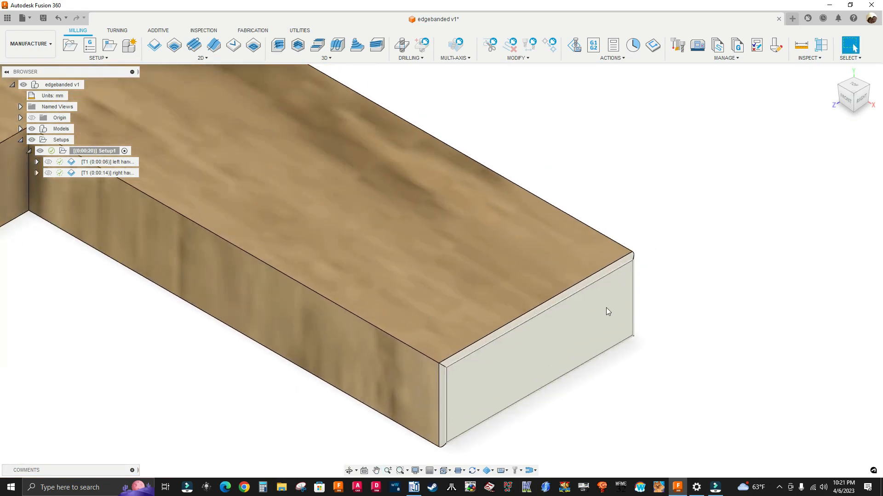
scroll(579, 324, down, 2)
scroll(553, 353, down, 3)
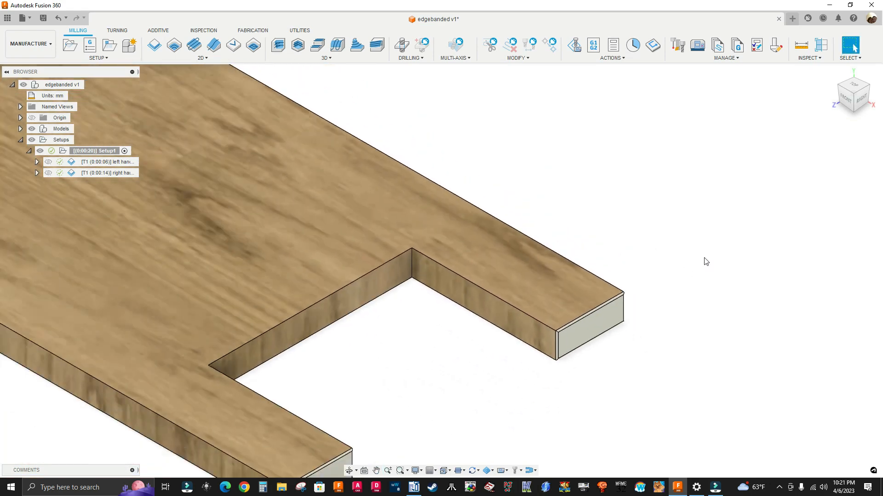
scroll(450, 417, up, 2)
scroll(388, 448, down, 4)
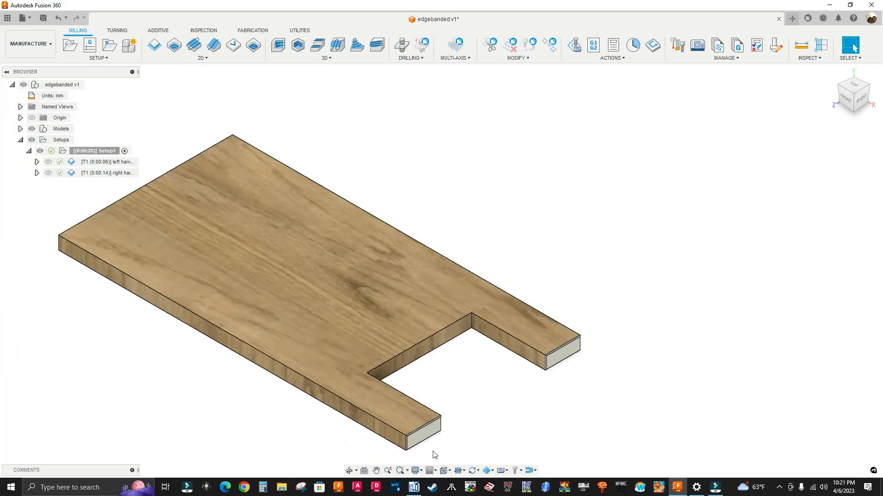
- Switch to woodWOP and review the router macros for the short edge cut and the notch contour in edgebanded.mpr
click(414, 487)
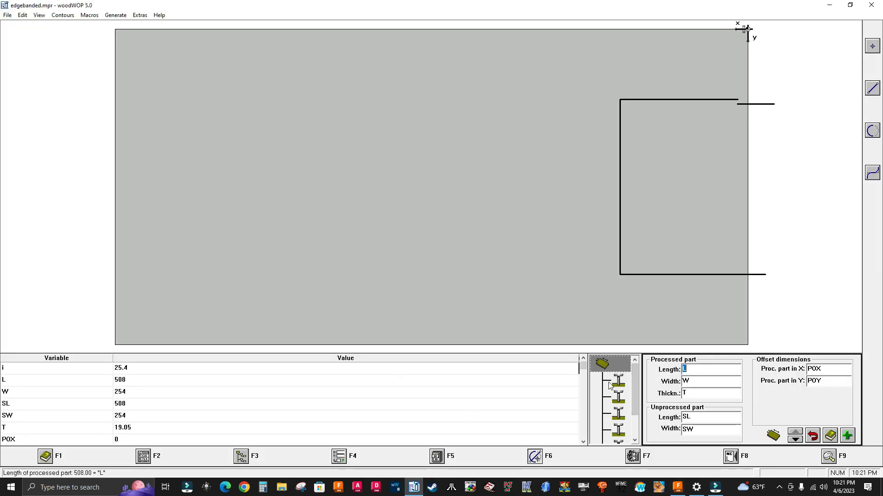
click(745, 104)
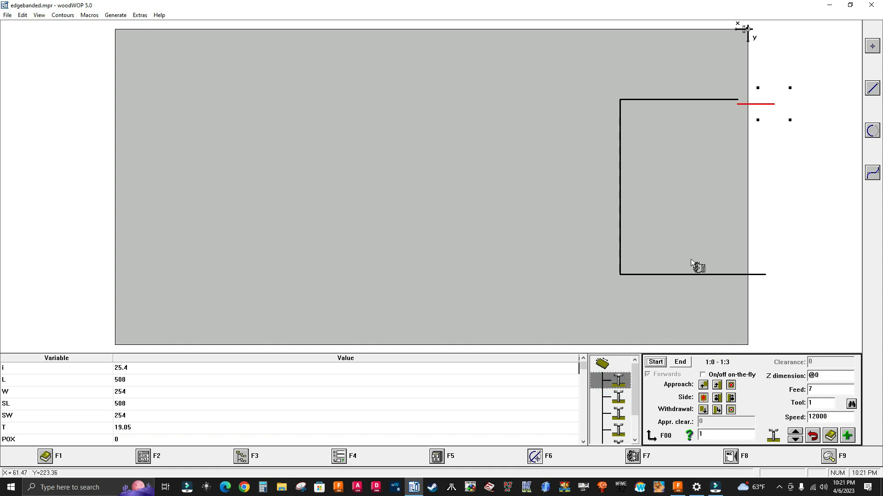
double_click(619, 394)
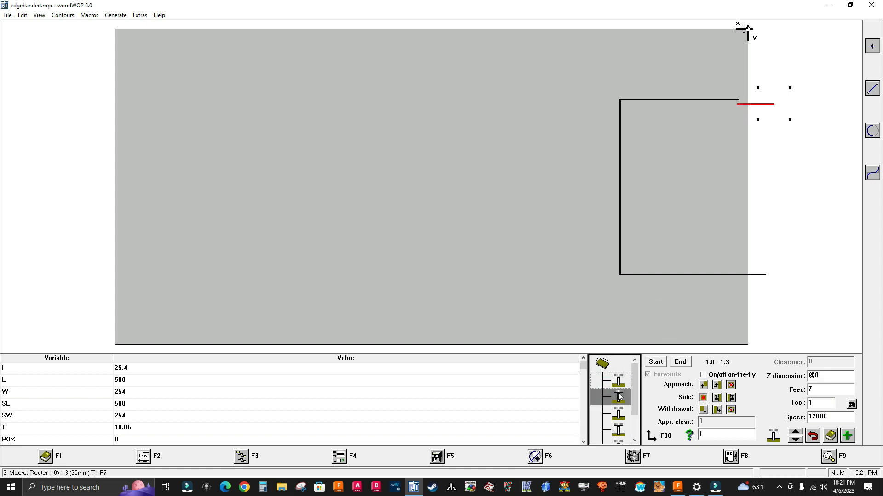
drag(635, 402, 635, 412)
click(624, 401)
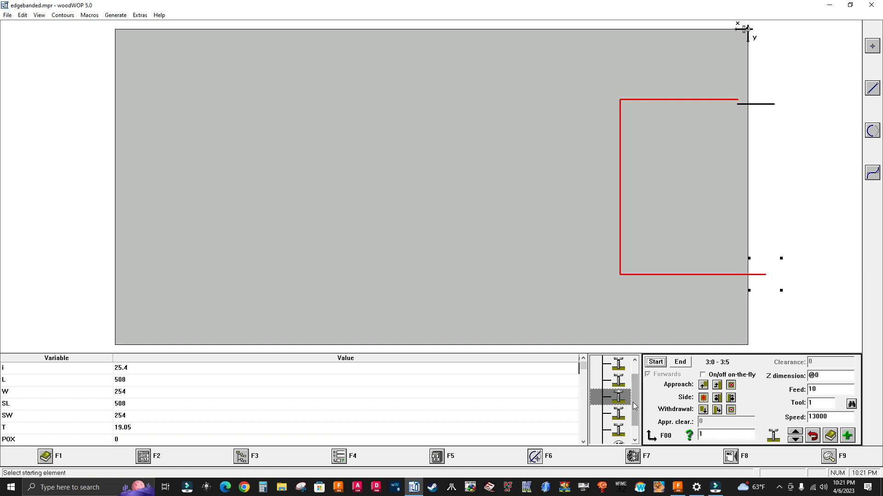
click(619, 415)
click(619, 430)
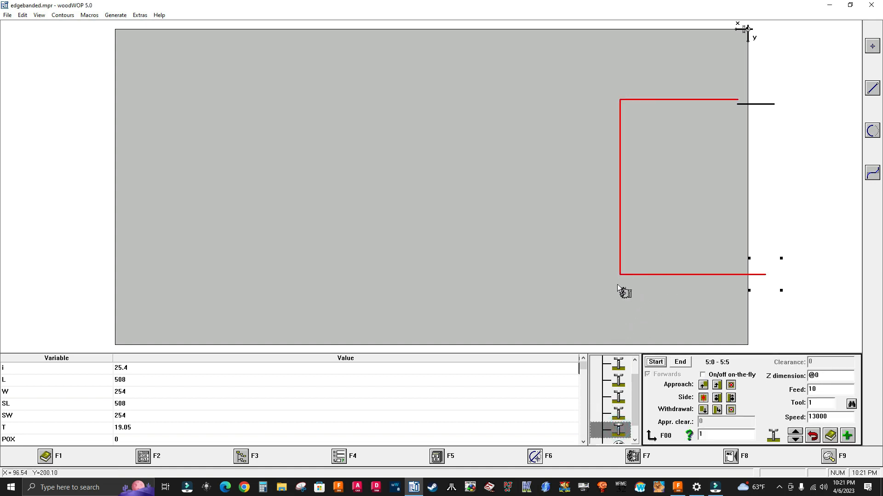
- Switch back to Fusion 360 and examine the left hand operation's toolpath at the edge-banded arm end
click(673, 491)
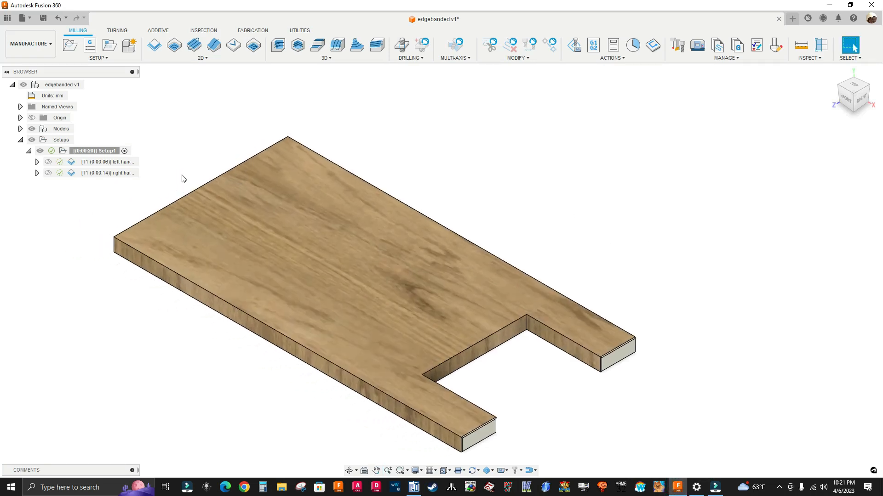
click(127, 165)
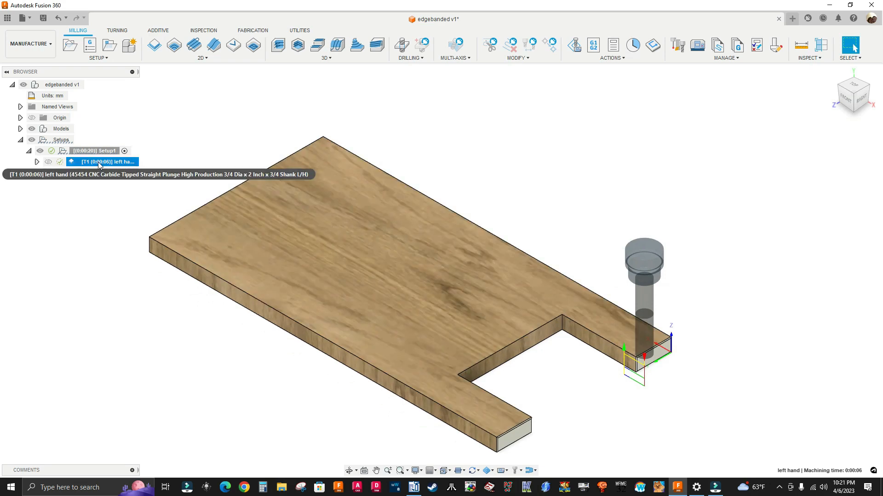
scroll(612, 336, up, 5)
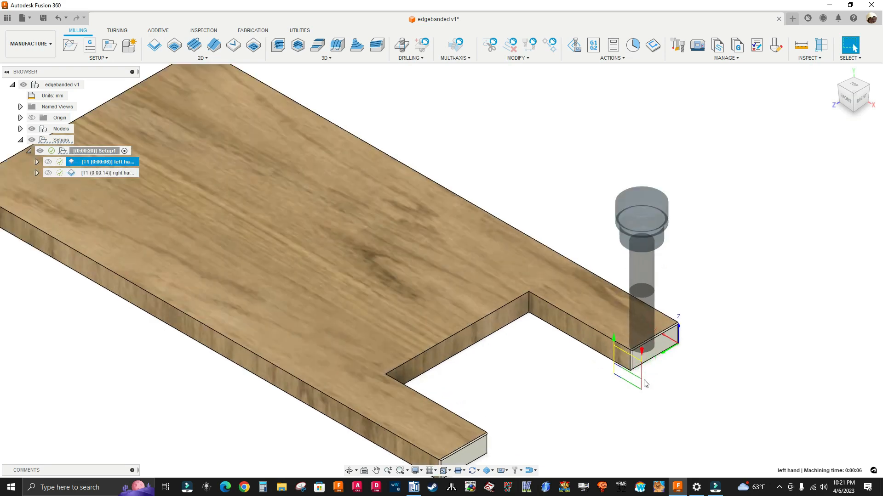
scroll(579, 356, down, 3)
scroll(626, 355, up, 6)
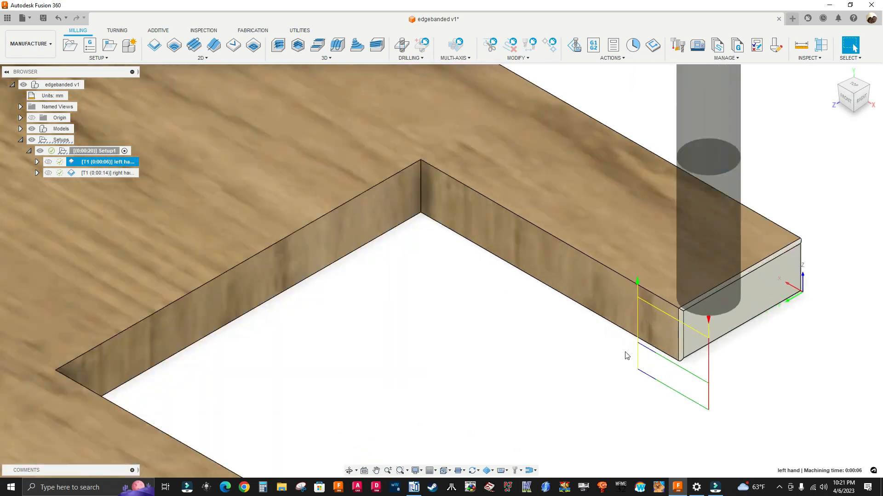
scroll(658, 350, down, 10)
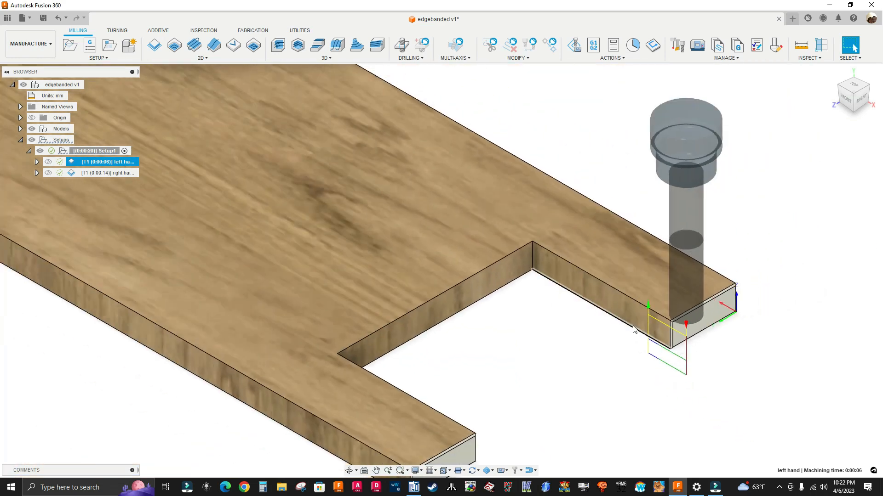
middle_drag(134, 280, 258, 304)
- Open the left hand 2D contour for editing and bring up the settings of its geometry chain
right_click(107, 163)
click(119, 168)
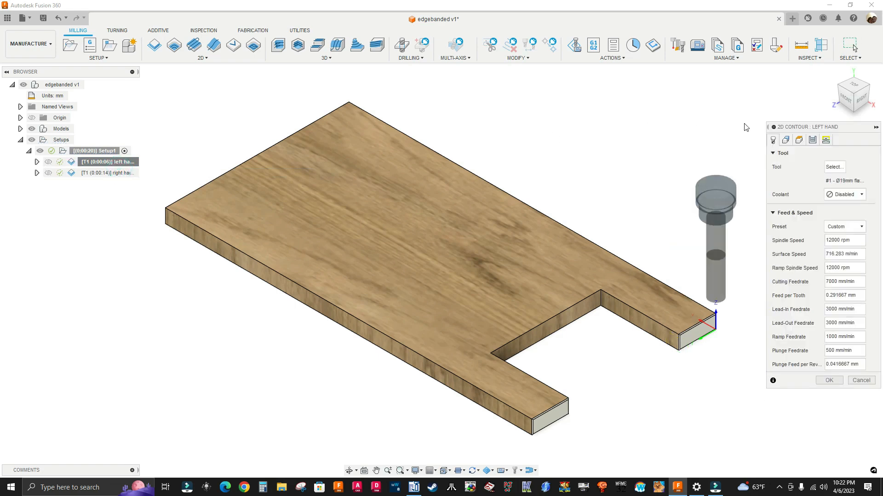
click(785, 141)
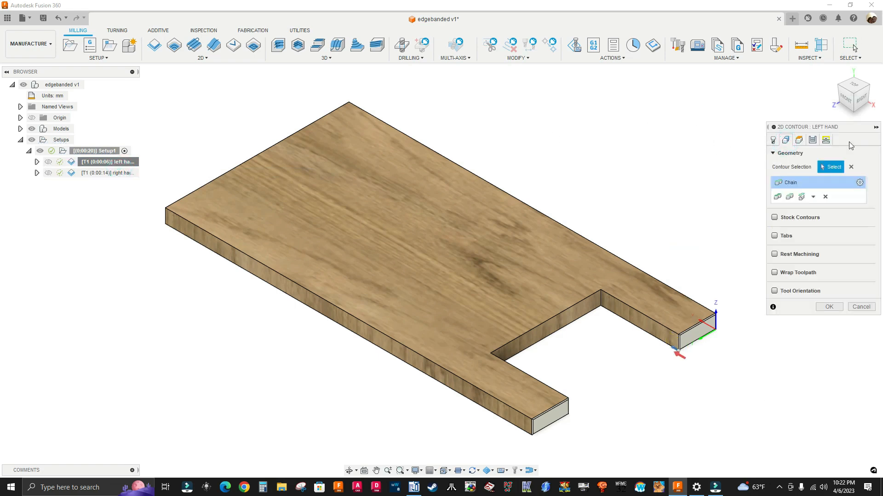
scroll(652, 340, up, 2)
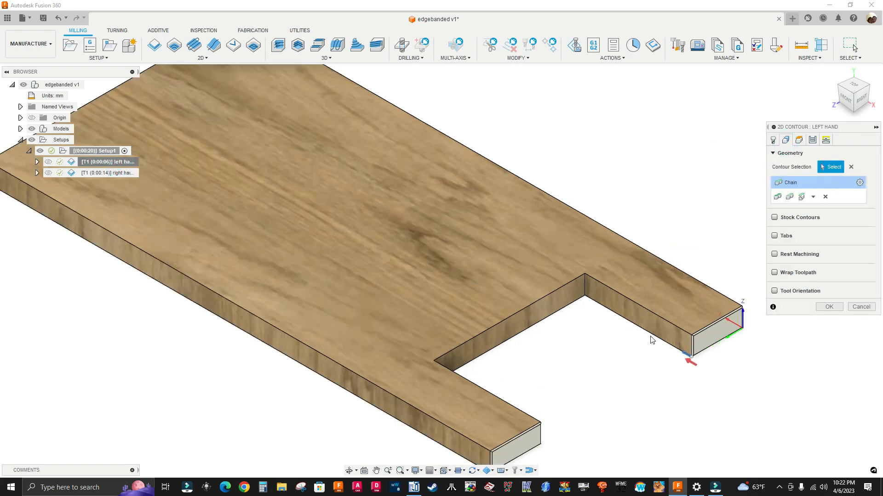
scroll(670, 351, up, 2)
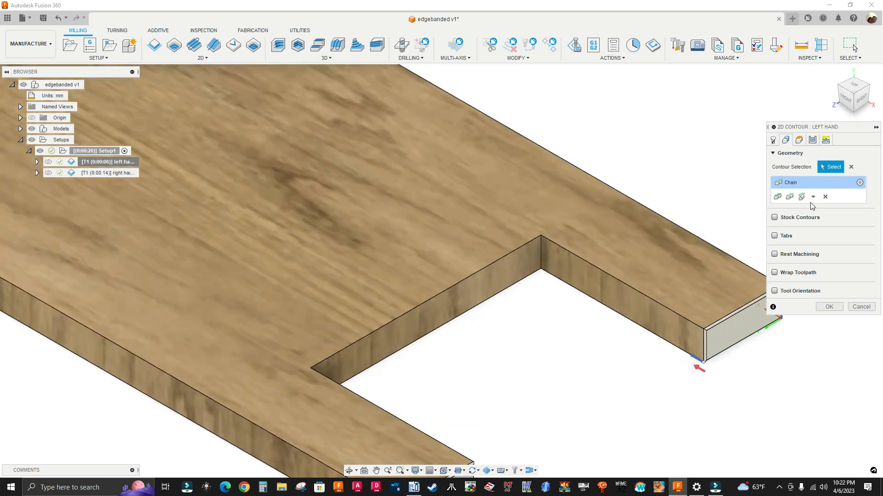
click(859, 183)
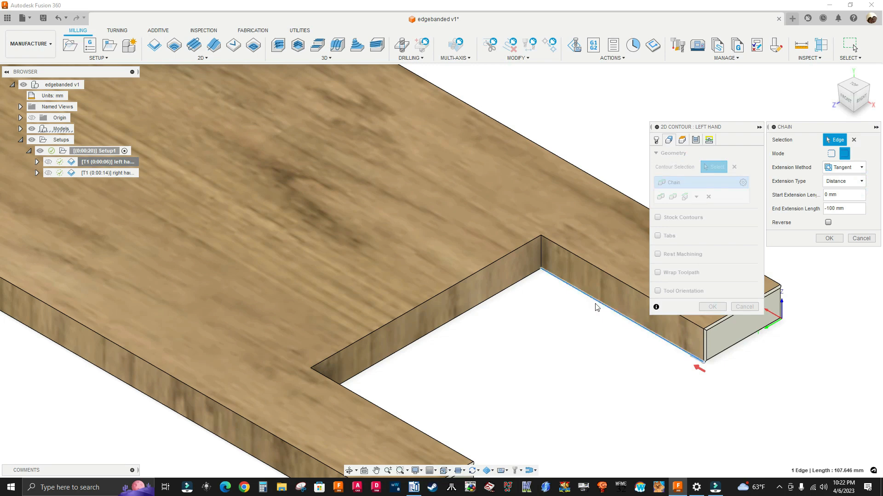
- Examine the selected bottom edge of the notch from its inner corner to the edge-banded end
middle_drag(559, 311, 490, 314)
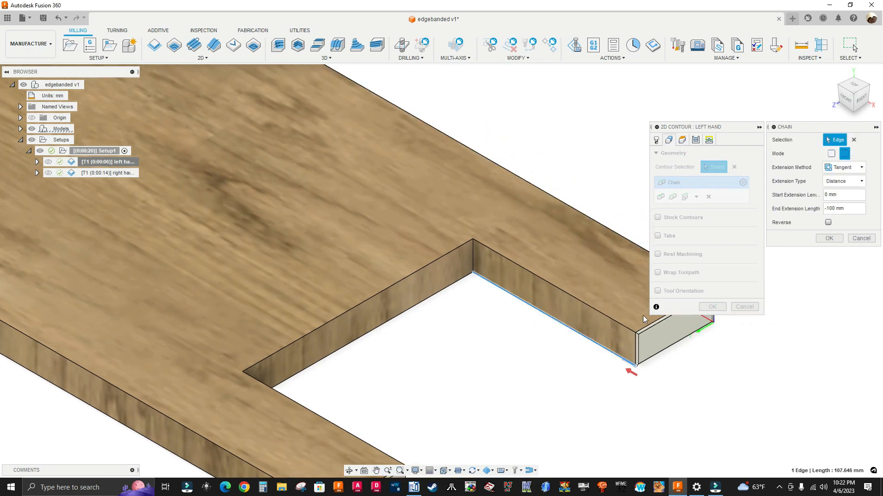
scroll(643, 315, up, 2)
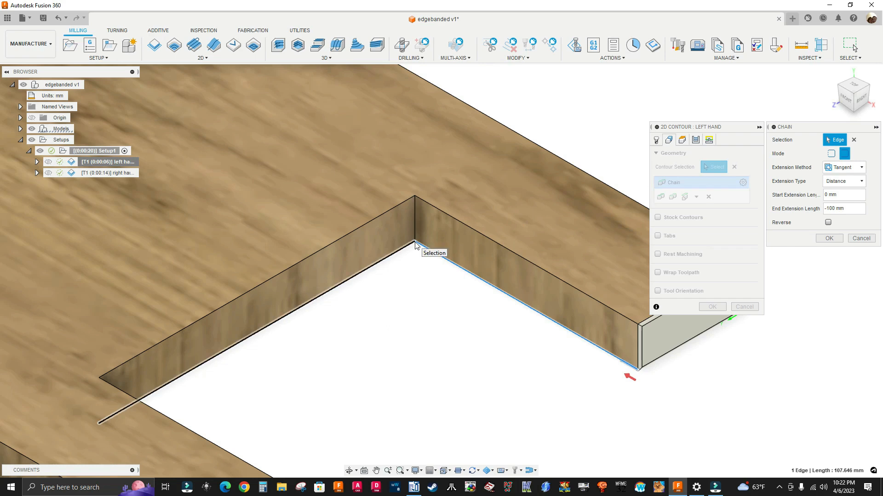
scroll(614, 371, up, 5)
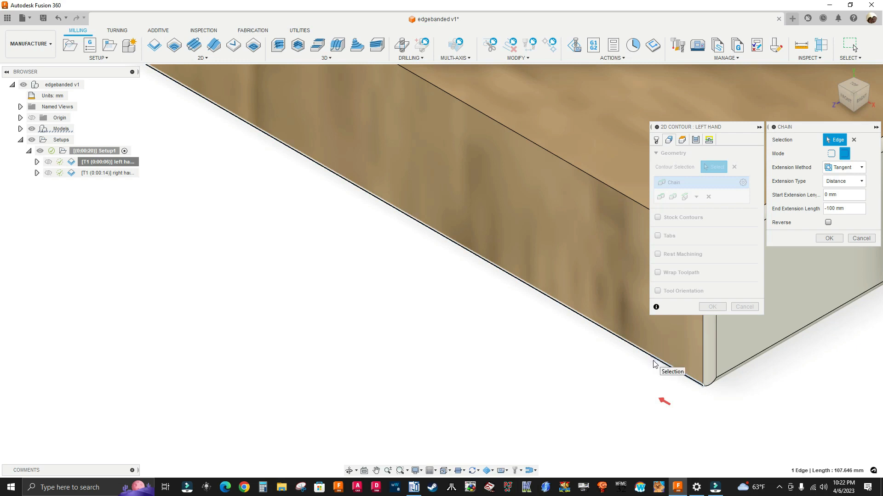
scroll(654, 364, up, 1)
scroll(654, 364, down, 3)
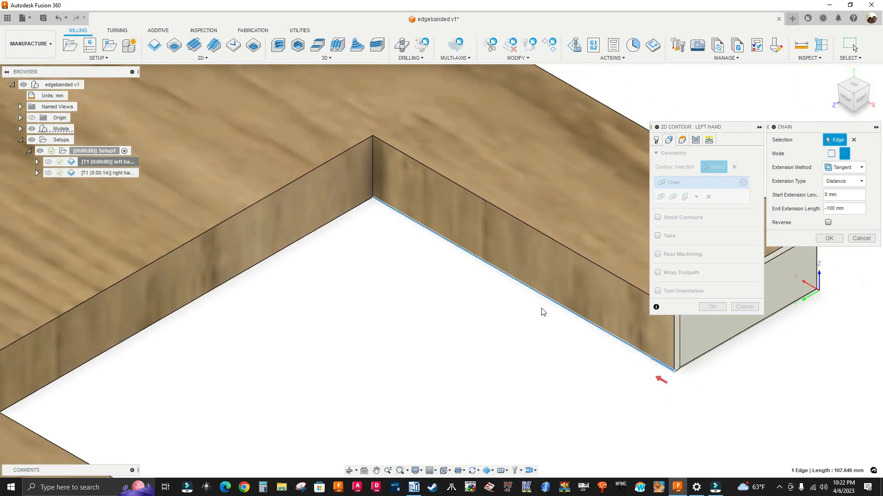
scroll(586, 329, down, 1)
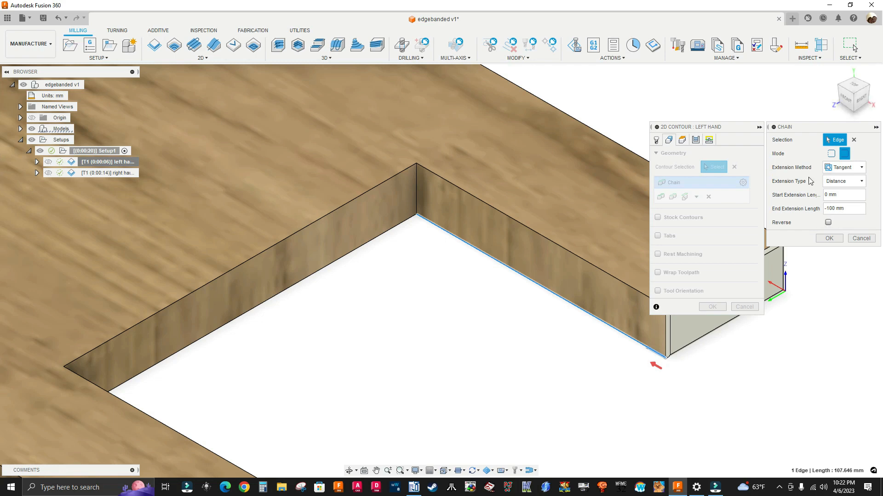
- Set the chain's end extension length to -50 mm and regenerate the left hand toolpath
double_click(830, 209)
text(50)
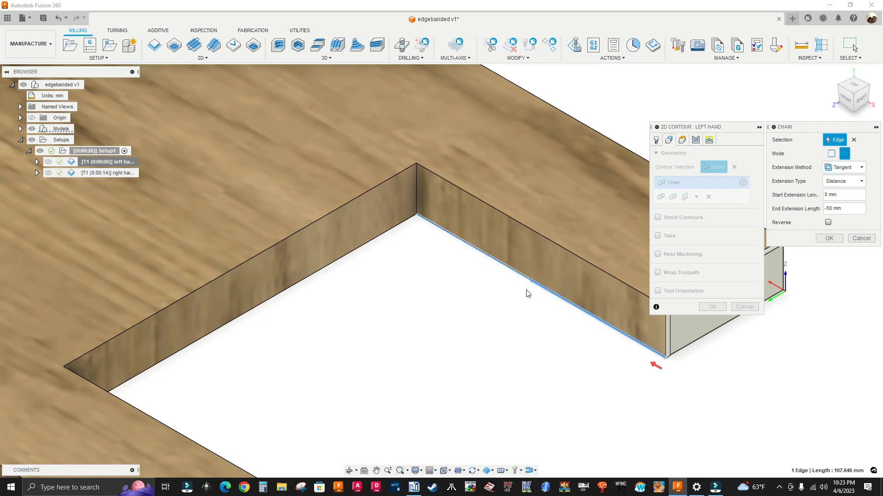
scroll(528, 294, up, 5)
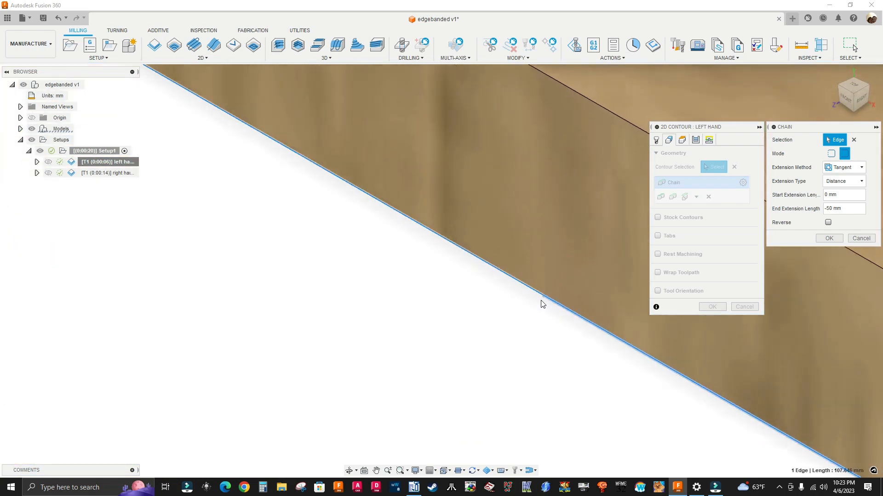
scroll(541, 303, down, 5)
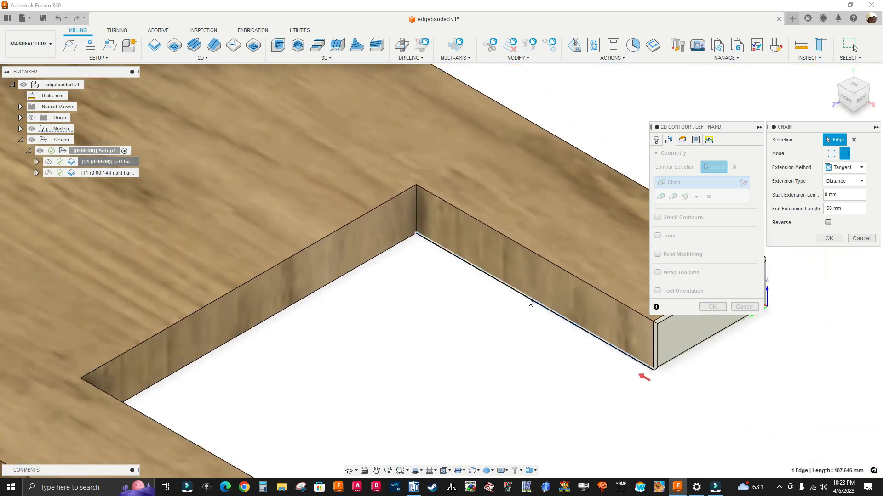
click(829, 238)
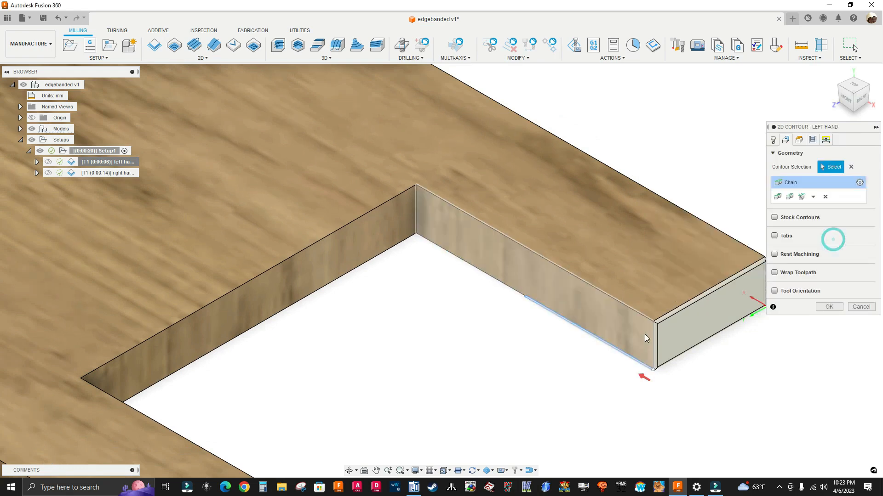
click(829, 307)
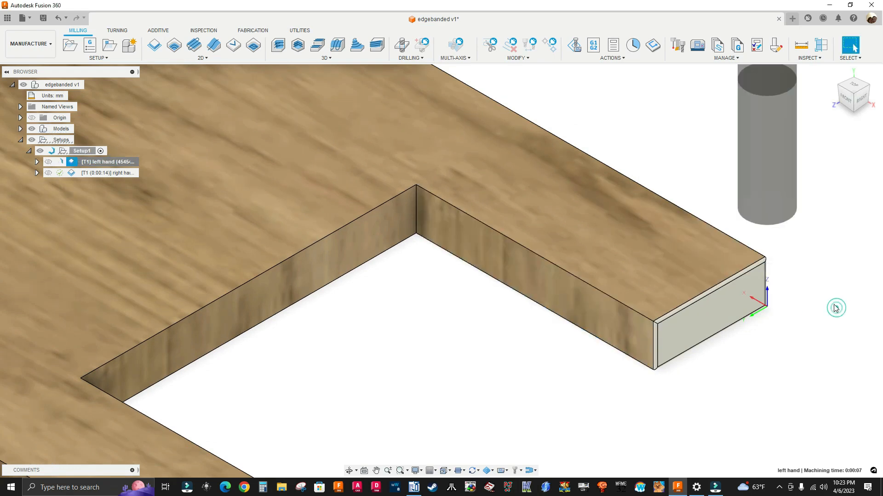
scroll(528, 316, down, 1)
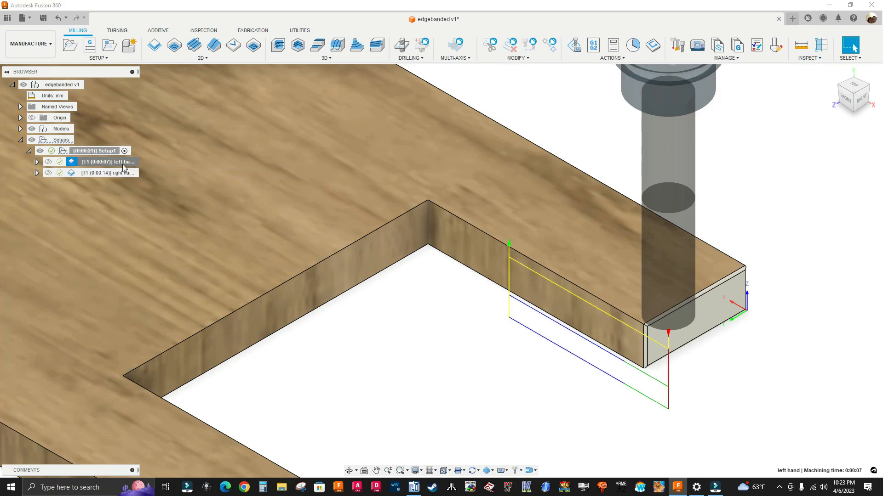
- Open the left hand 2D contour for editing and review its height settings against the panel's underside and the notch
right_click(122, 164)
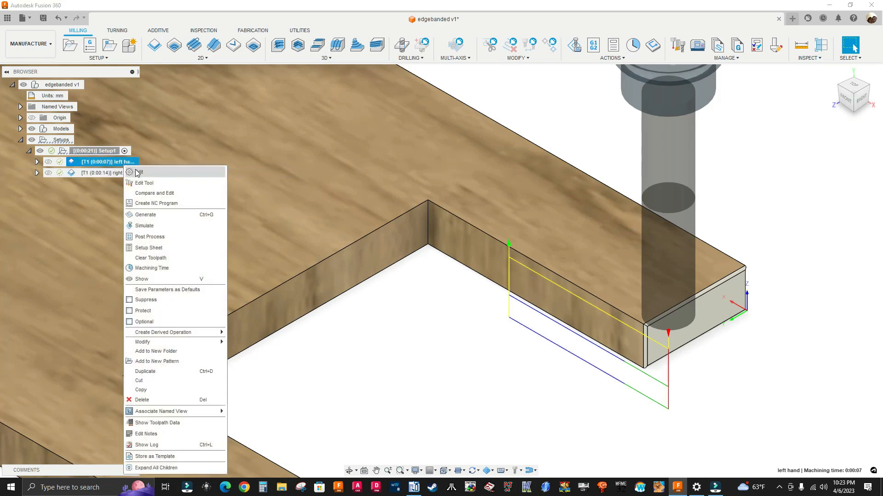
click(136, 171)
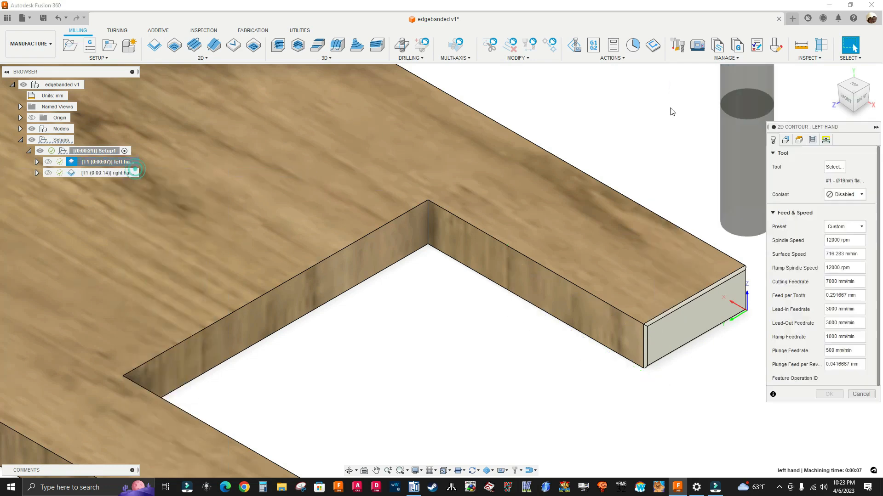
click(799, 140)
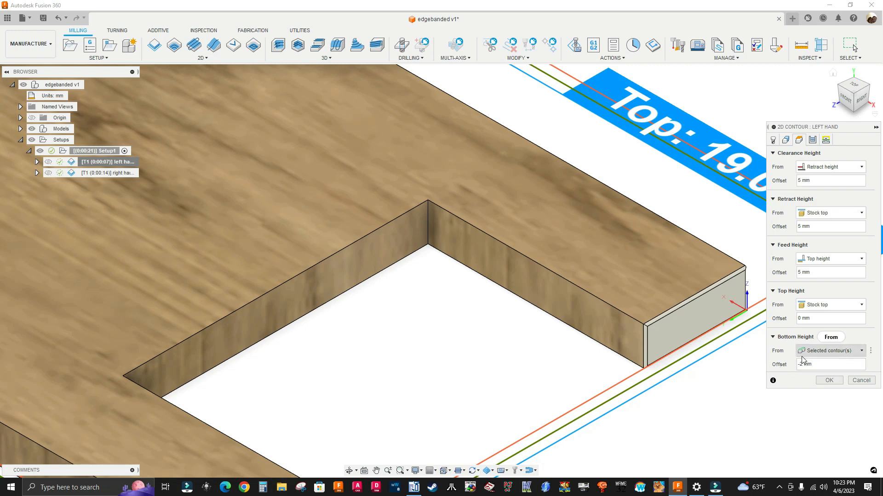
scroll(720, 378, up, 2)
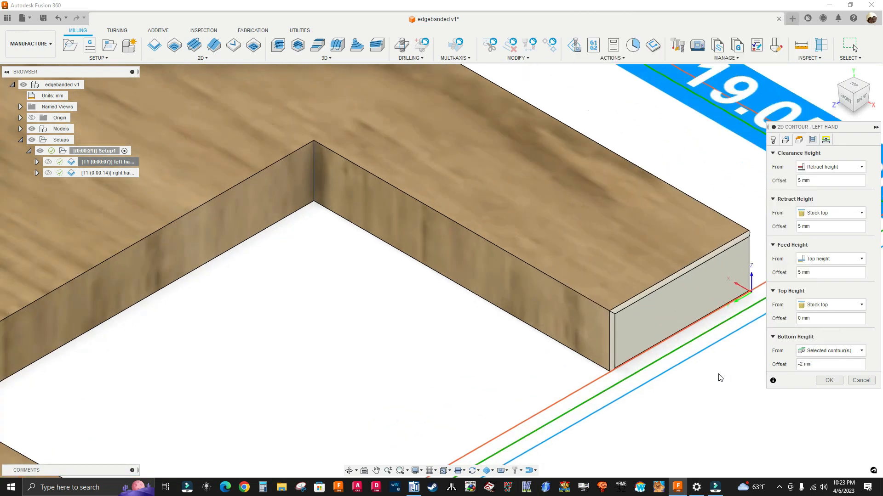
scroll(720, 378, up, 2)
shift+middle_drag(665, 374, 567, 231)
middle_drag(581, 363, 553, 261)
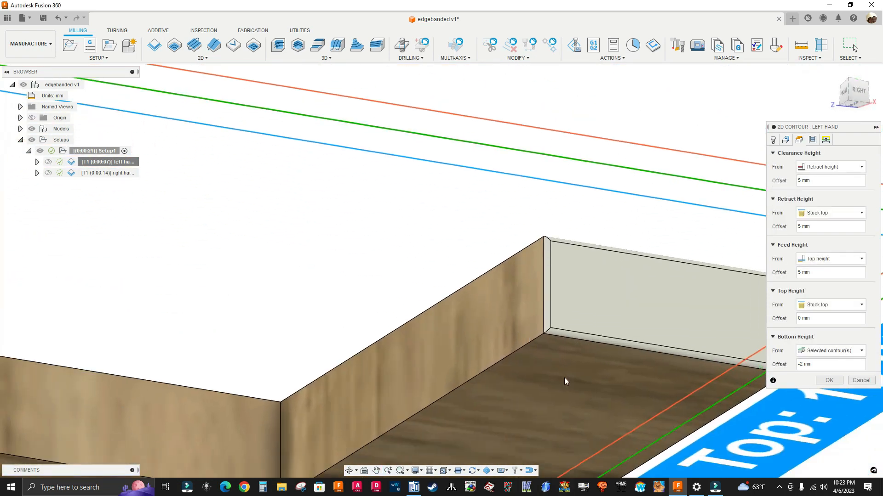
middle_drag(528, 375, 479, 330)
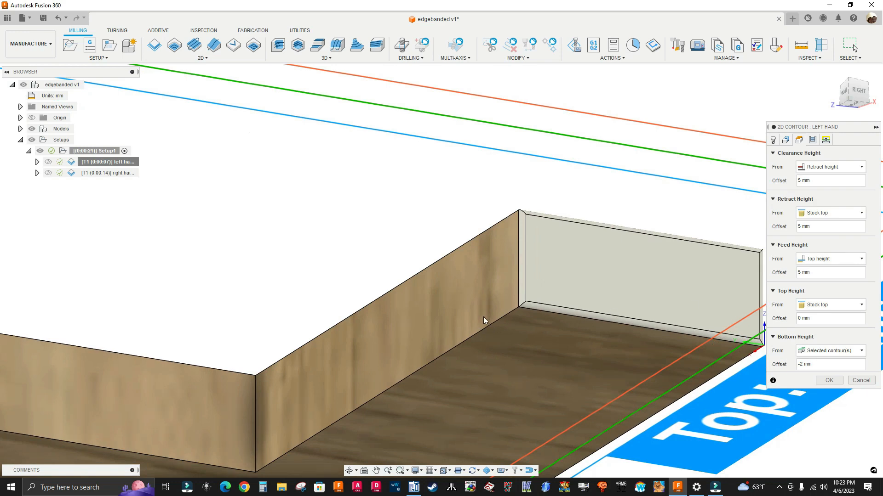
shift+middle_drag(486, 319, 731, 135)
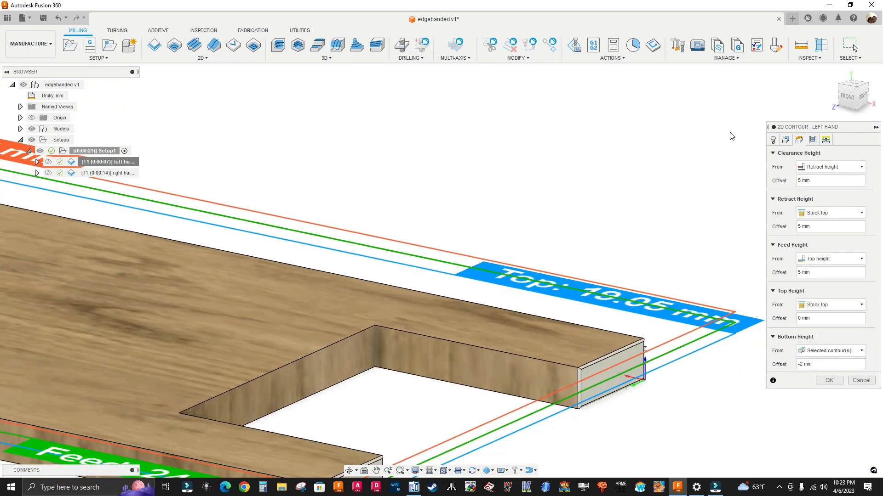
- Bring up the left hand contour's passes settings and examine the compensation side relative to the notch edge
click(812, 140)
scroll(638, 246, down, 3)
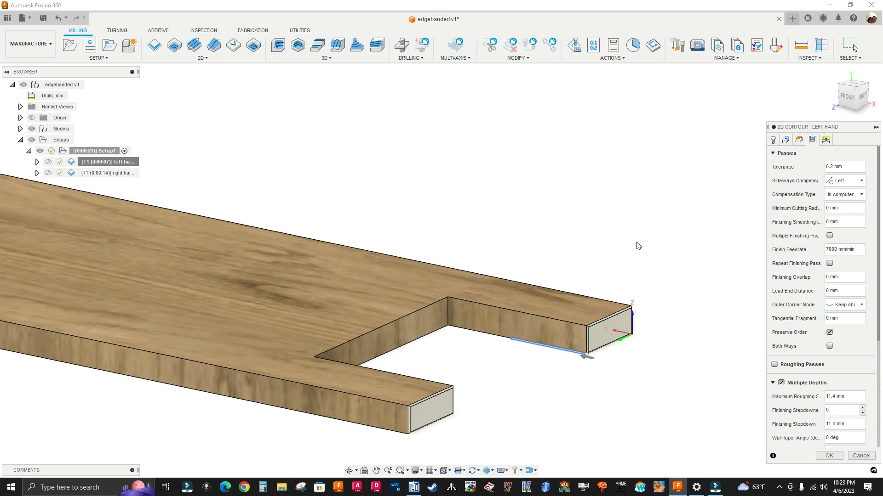
shift+middle_drag(718, 234, 743, 188)
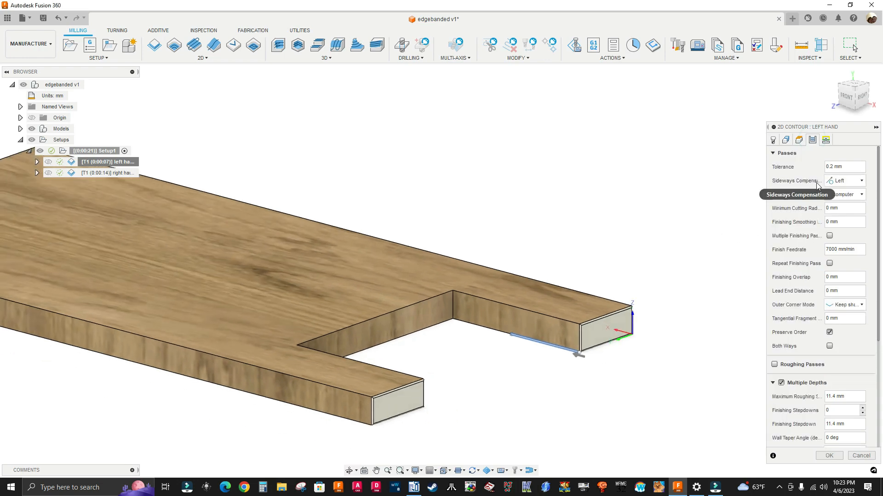
scroll(666, 288, up, 2)
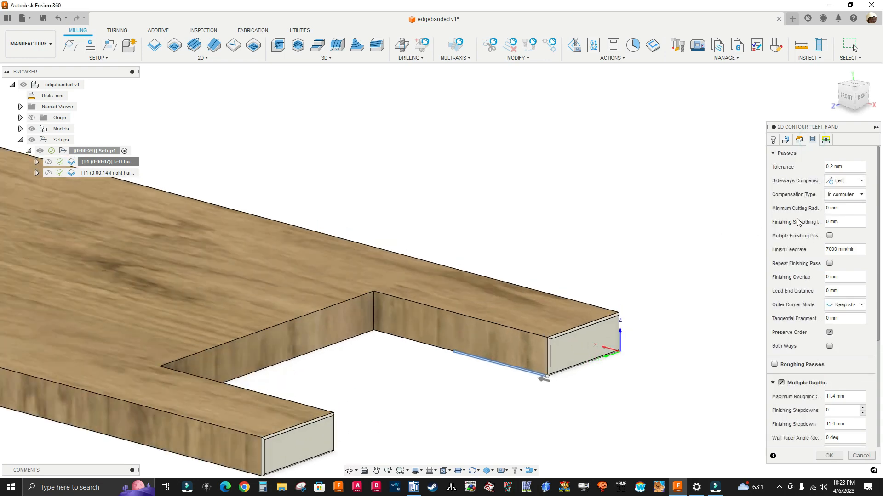
shift+middle_drag(601, 386, 611, 358)
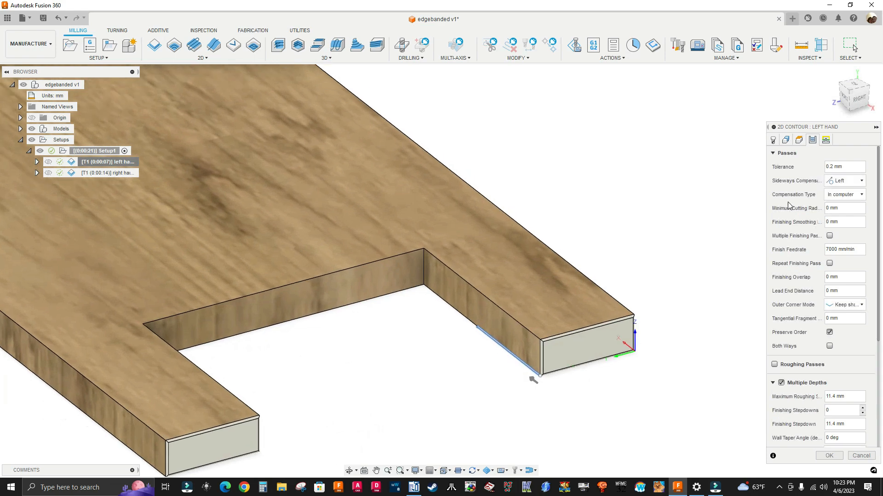
- Try Right sideways compensation on the left hand contour, examine the resulting chain, and set it back to Left
click(841, 184)
click(840, 197)
scroll(408, 294, up, 2)
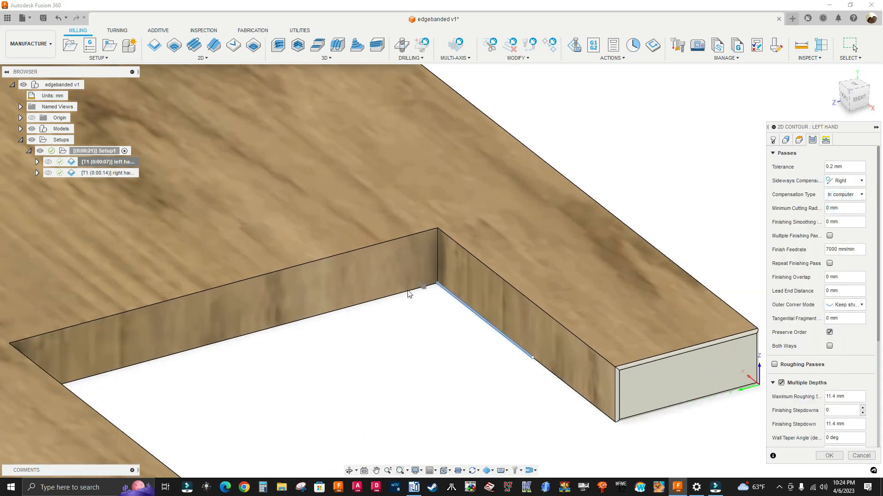
scroll(409, 294, up, 2)
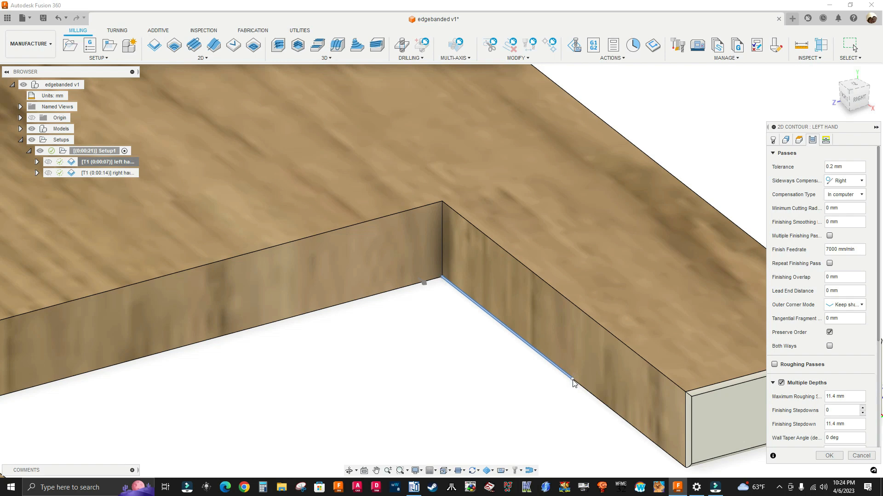
scroll(457, 311, down, 1)
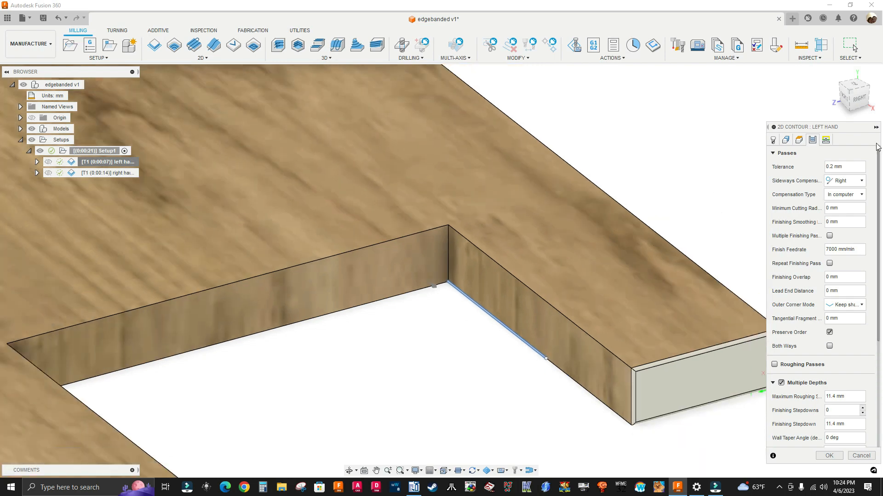
click(846, 181)
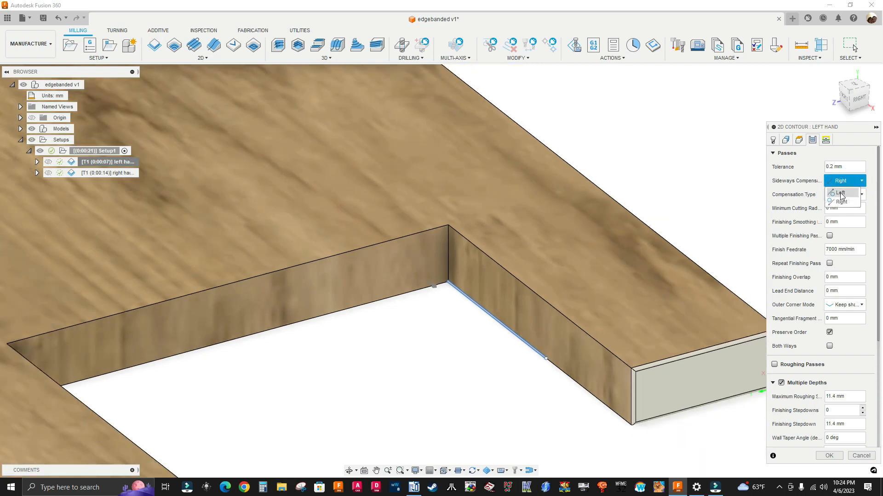
click(840, 194)
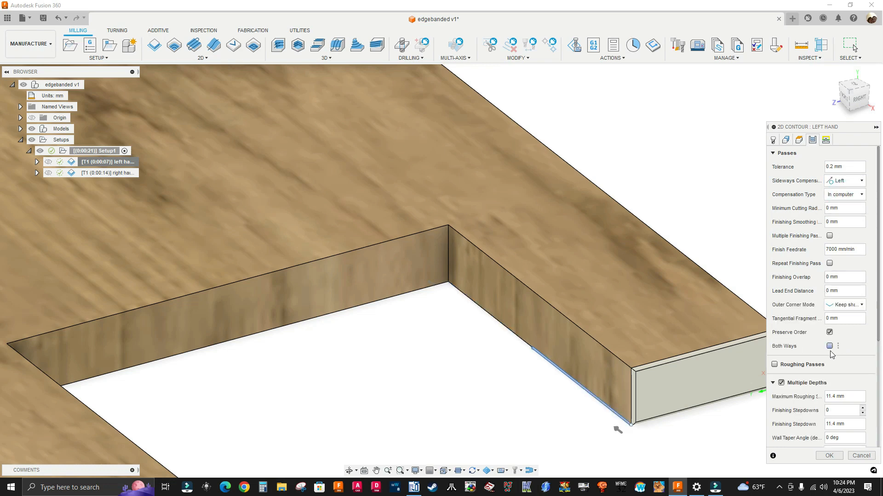
- Review the multiple depths settings and the linking, lead-in and lead-out settings of the left hand contour
scroll(777, 362, down, 3)
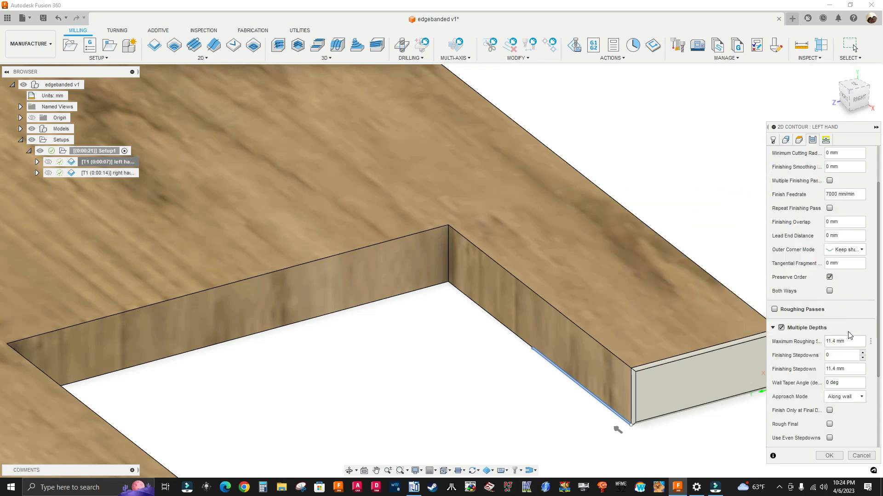
click(826, 140)
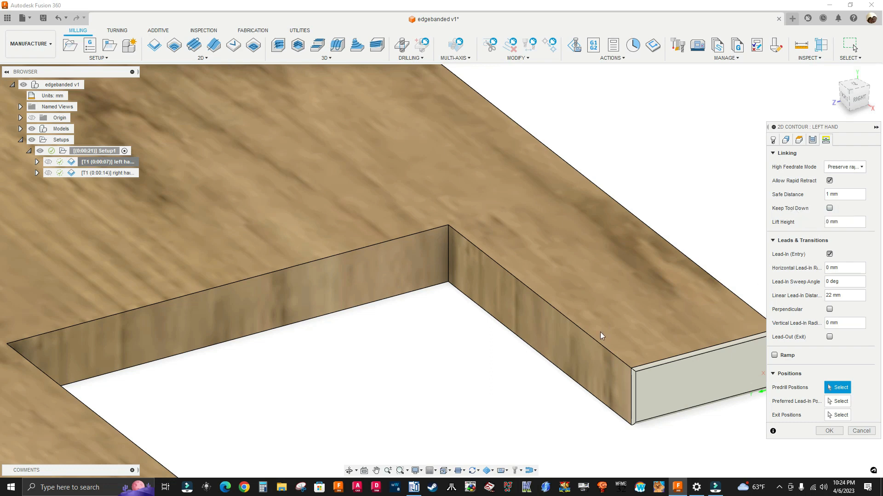
scroll(733, 237, down, 2)
scroll(729, 198, down, 2)
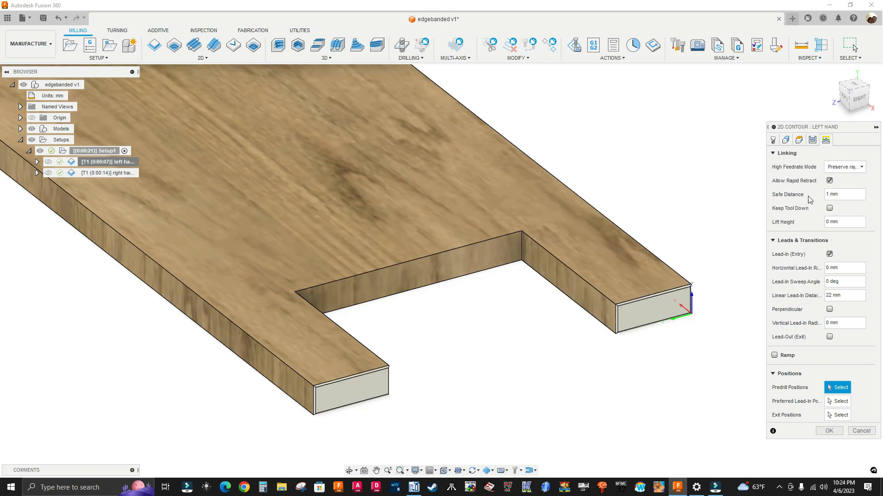
- Turn on Keep Tool Down and Both Ways for the left hand contour, regenerate it and inspect the toolpath
click(829, 208)
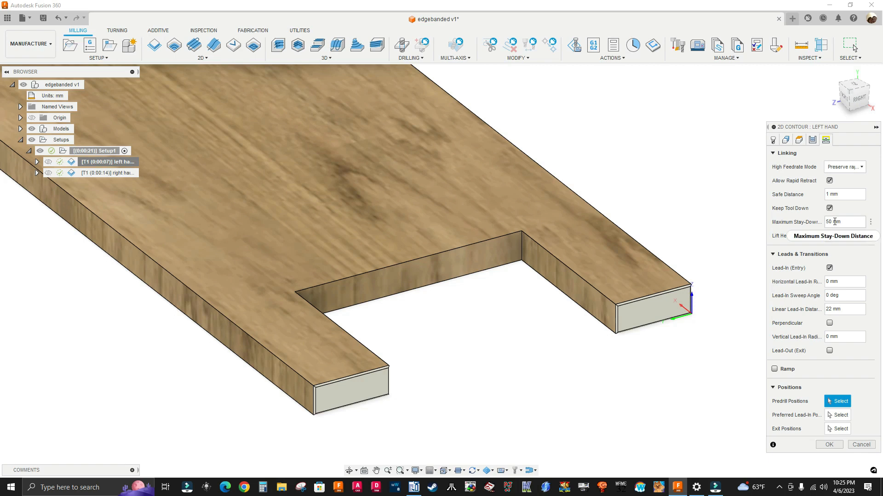
click(813, 140)
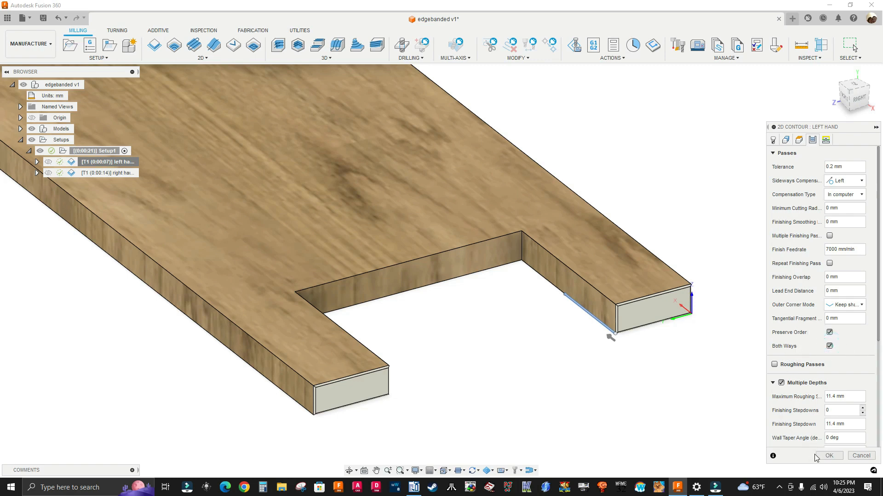
click(827, 456)
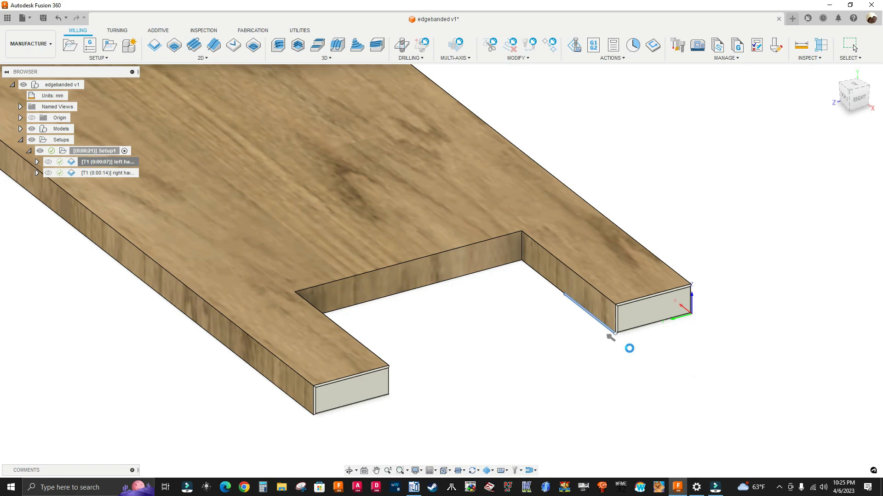
scroll(618, 249, up, 4)
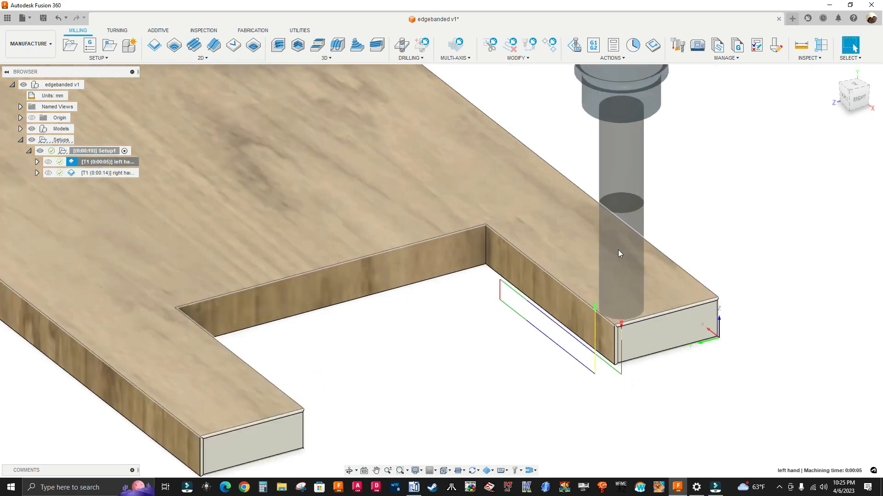
scroll(620, 254, down, 4)
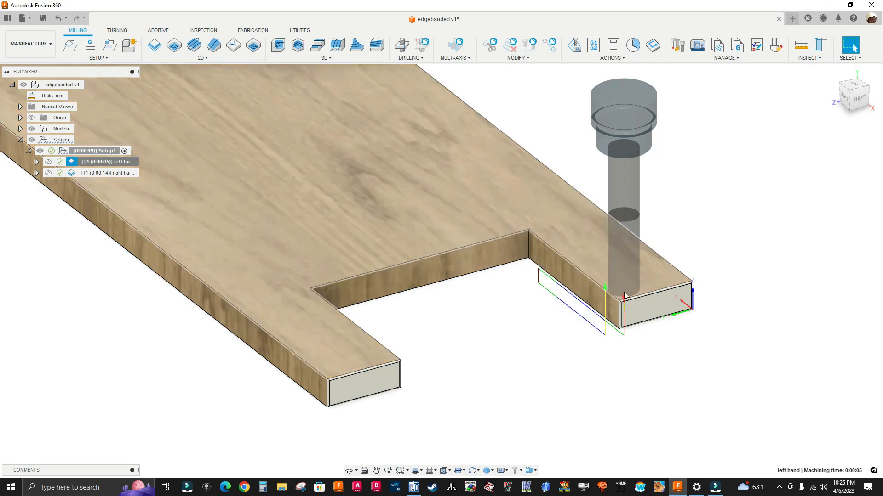
scroll(535, 271, up, 5)
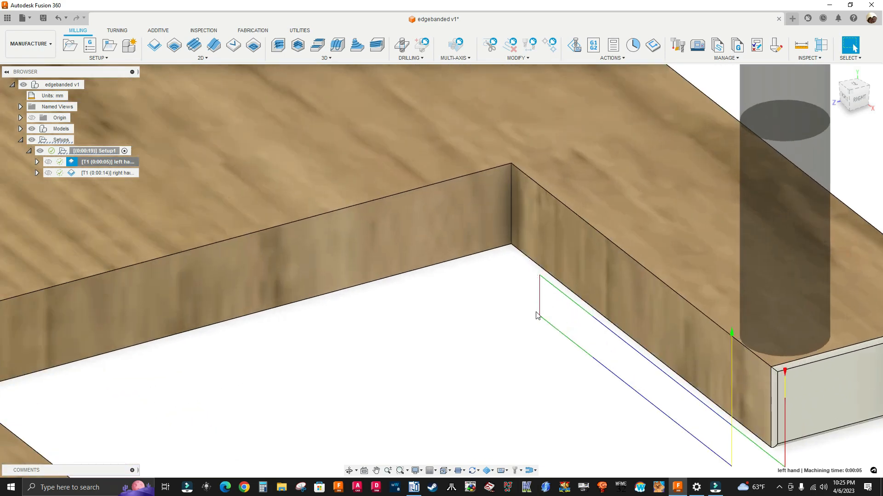
scroll(536, 316, down, 3)
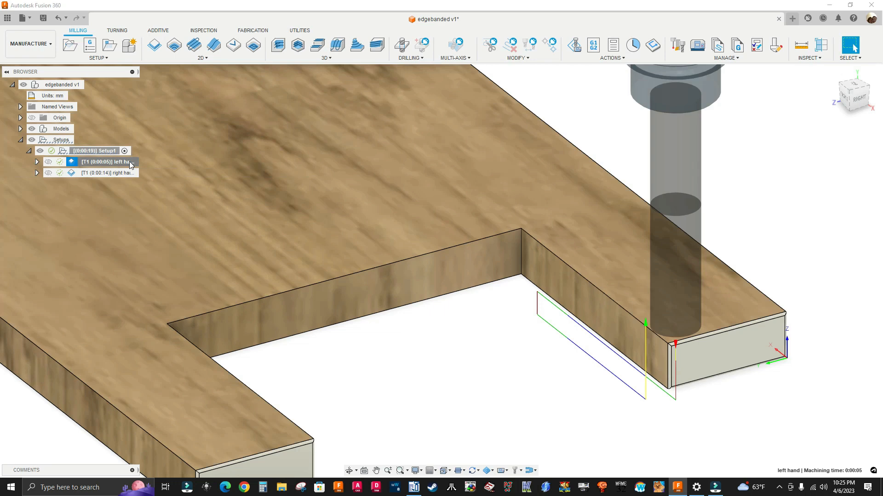
- Simulate the left hand operation and pause it as the tool reaches the edge-banded end on the return pass
right_click(129, 161)
click(158, 225)
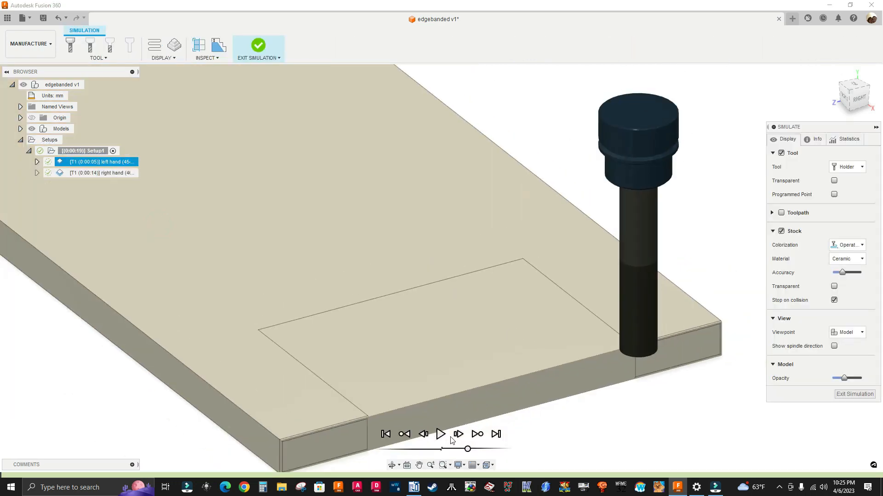
click(440, 435)
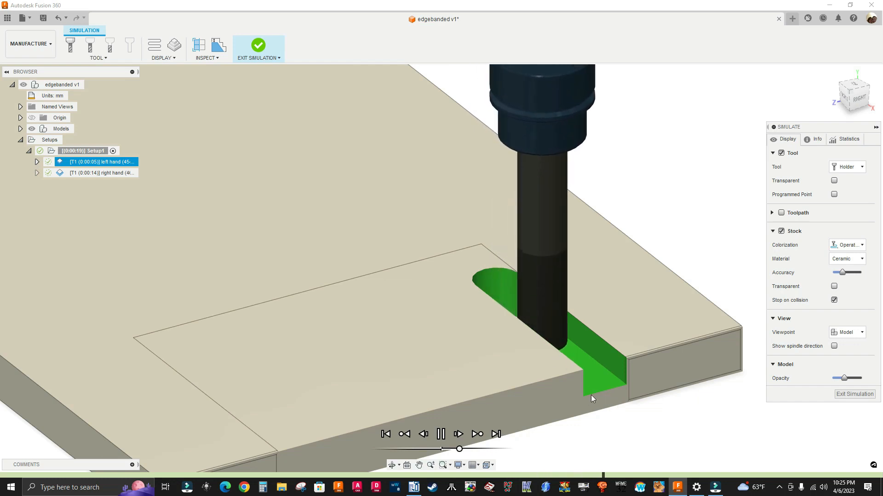
scroll(631, 398, up, 3)
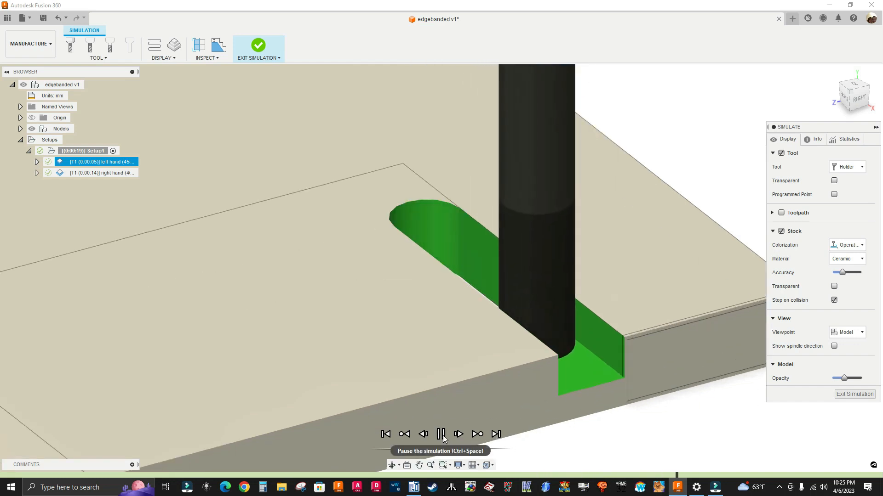
click(441, 434)
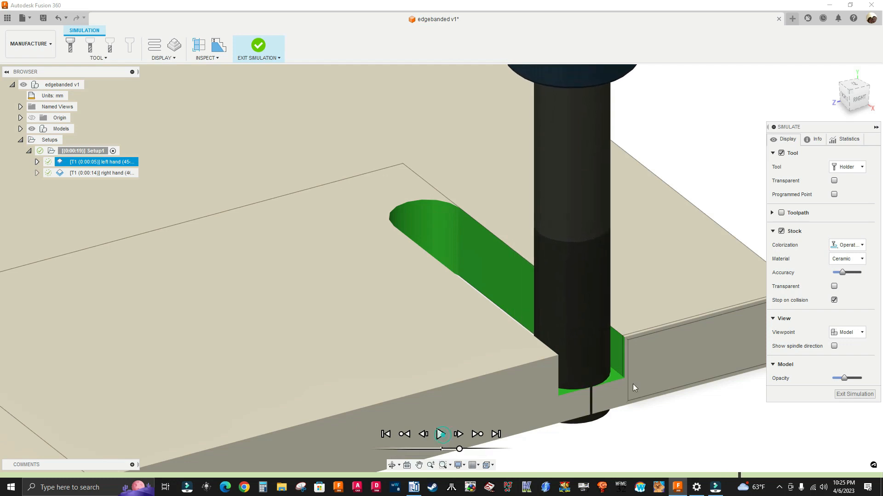
- Examine the tool's exit through the edge banding at the panel end up close and exit the simulation
scroll(632, 384, up, 4)
scroll(614, 384, up, 3)
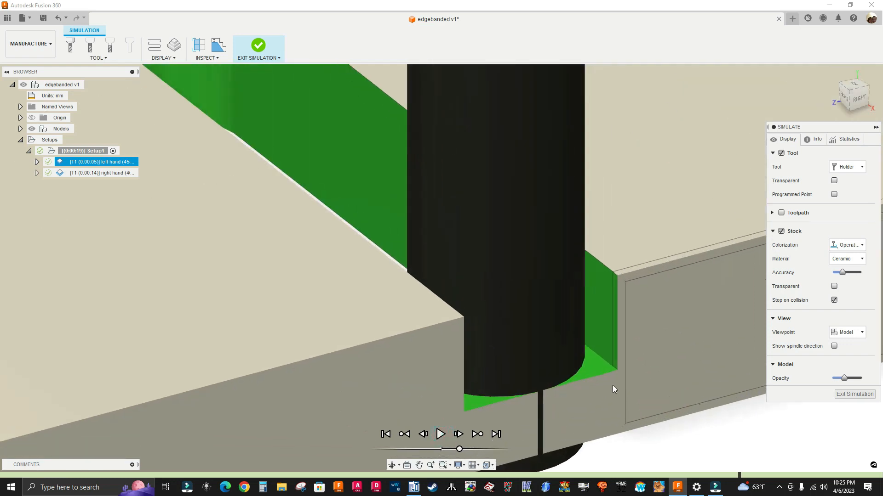
middle_drag(614, 359, 548, 279)
scroll(560, 324, up, 2)
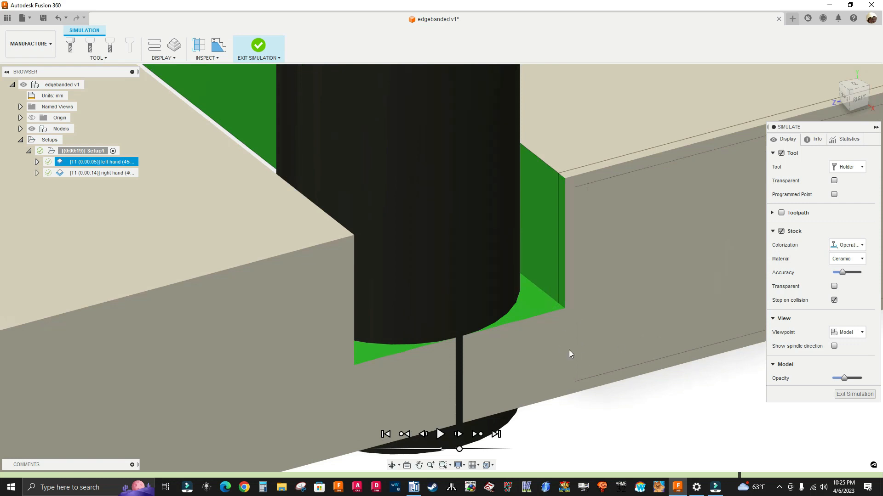
scroll(572, 340, down, 5)
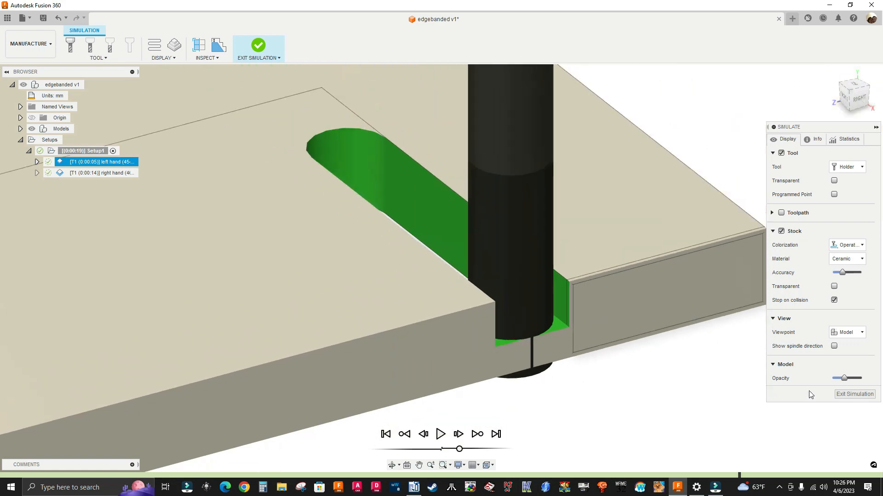
click(844, 393)
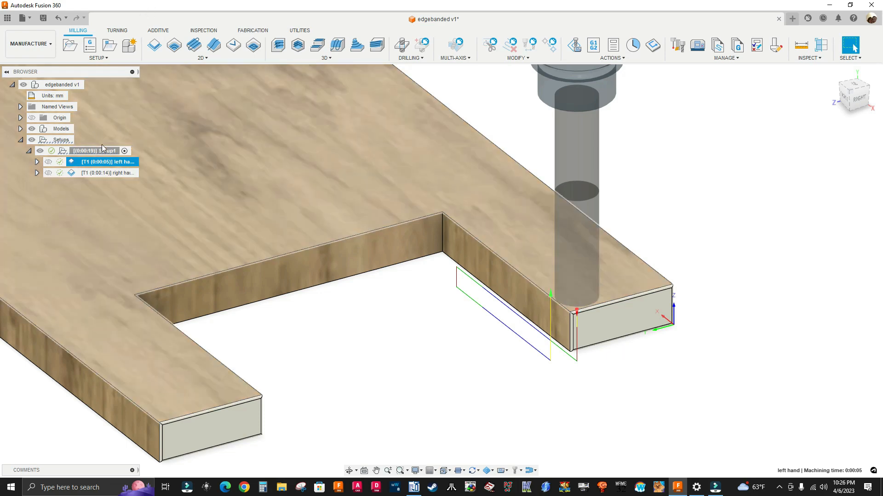
- Turn off Both Ways and Keep Tool Down for the left hand contour and regenerate its toolpath
right_click(95, 164)
click(115, 175)
click(812, 140)
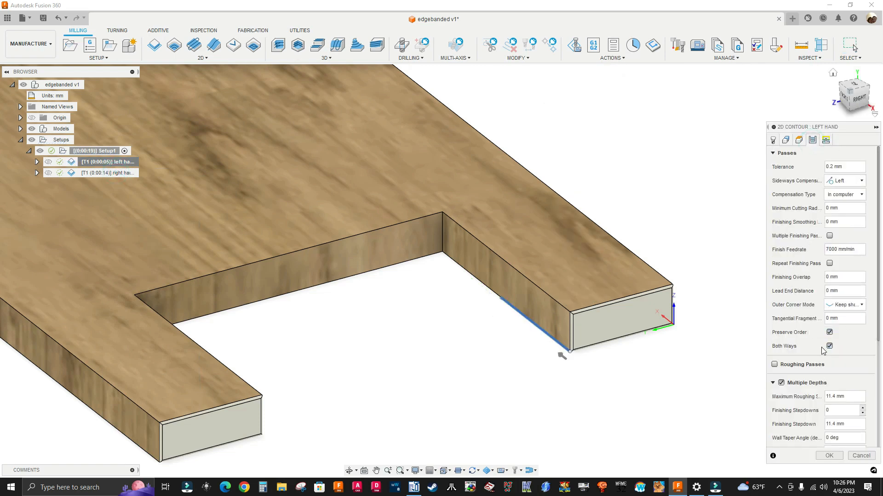
click(828, 347)
click(826, 141)
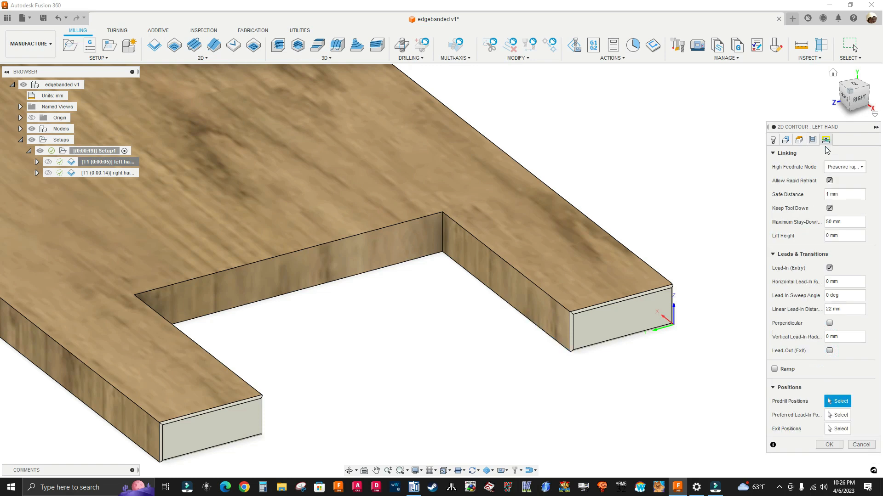
click(829, 208)
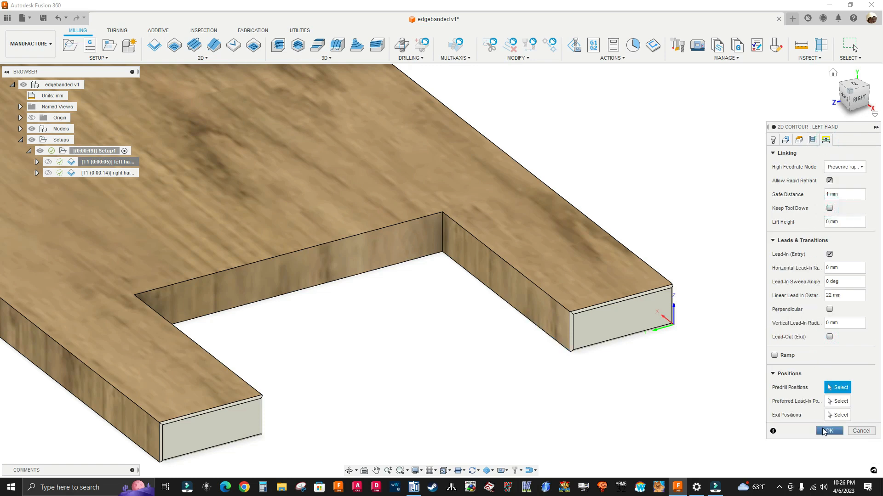
click(826, 430)
scroll(571, 294, down, 3)
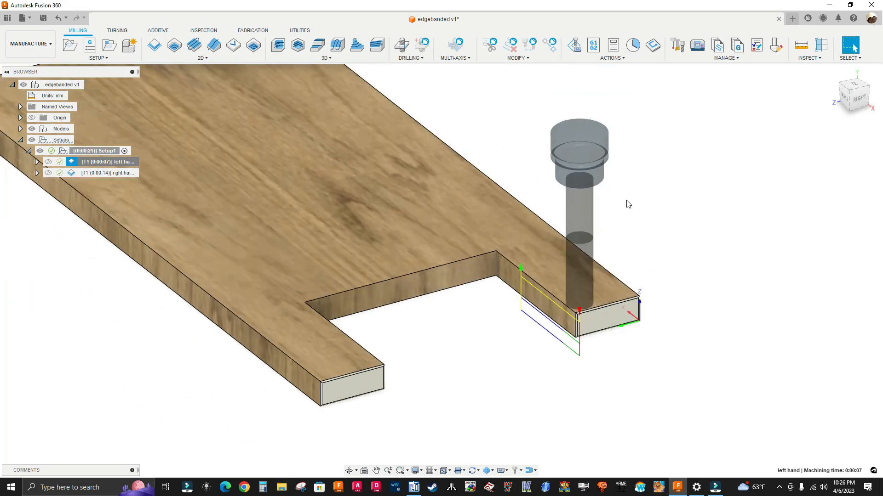
middle_drag(626, 201, 661, 215)
- Inspect the right hand toolpath near the edge-banded end of the notch and start its simulation
click(107, 175)
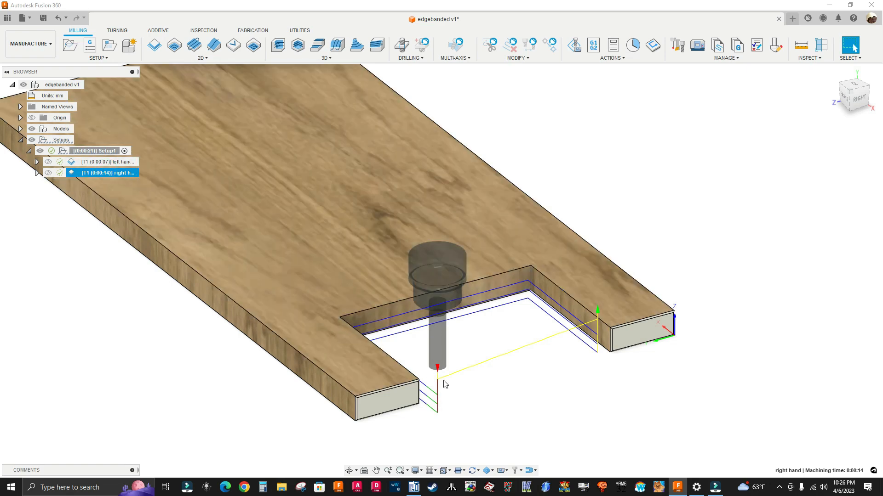
scroll(414, 389, up, 4)
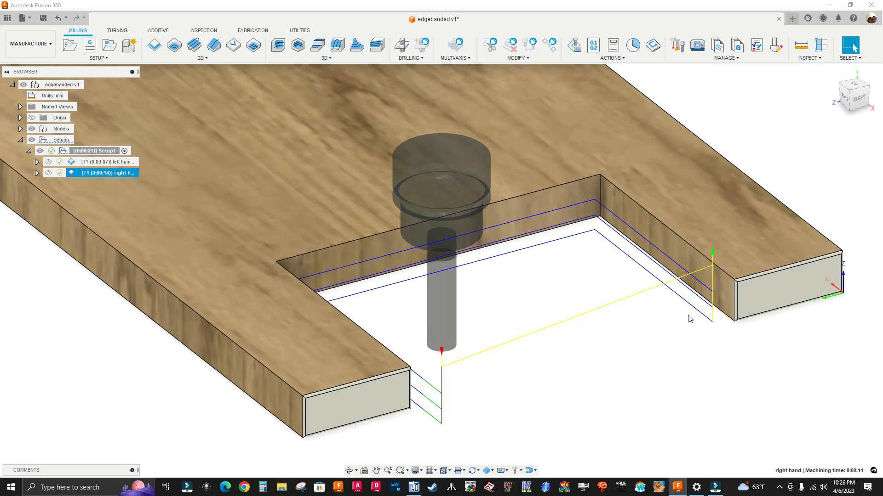
scroll(713, 322, up, 4)
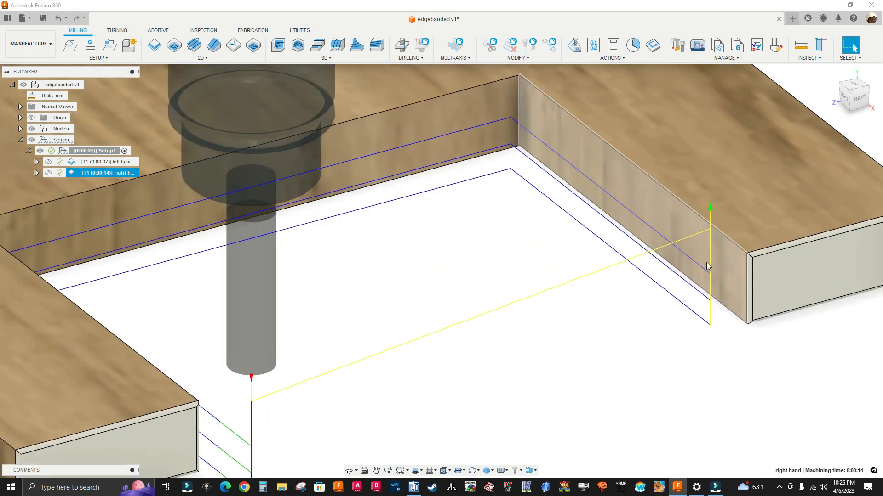
scroll(706, 288, down, 4)
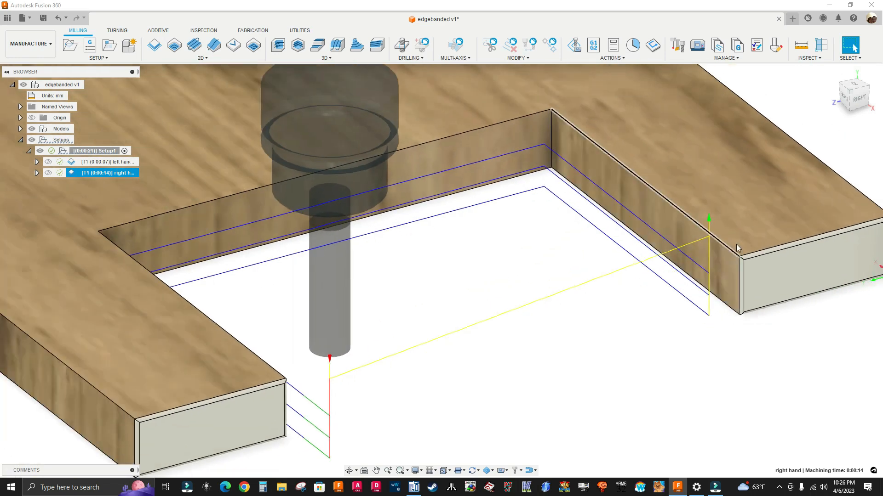
right_click(107, 174)
click(122, 235)
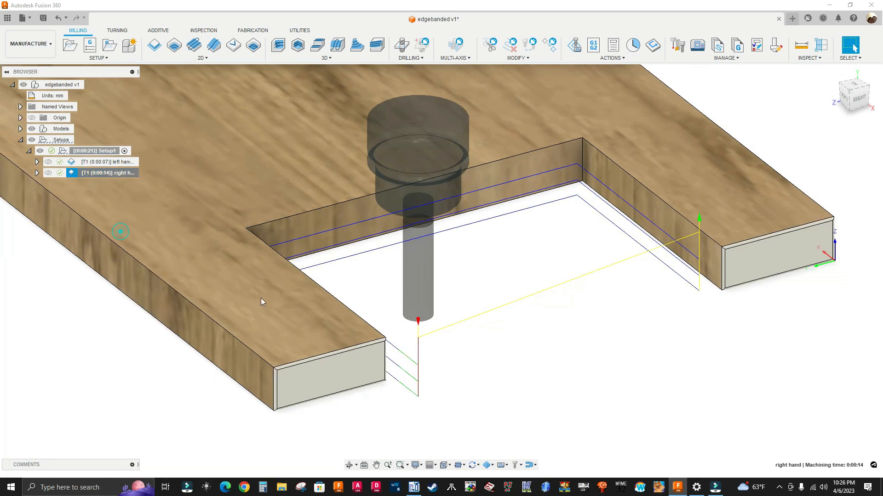
click(441, 434)
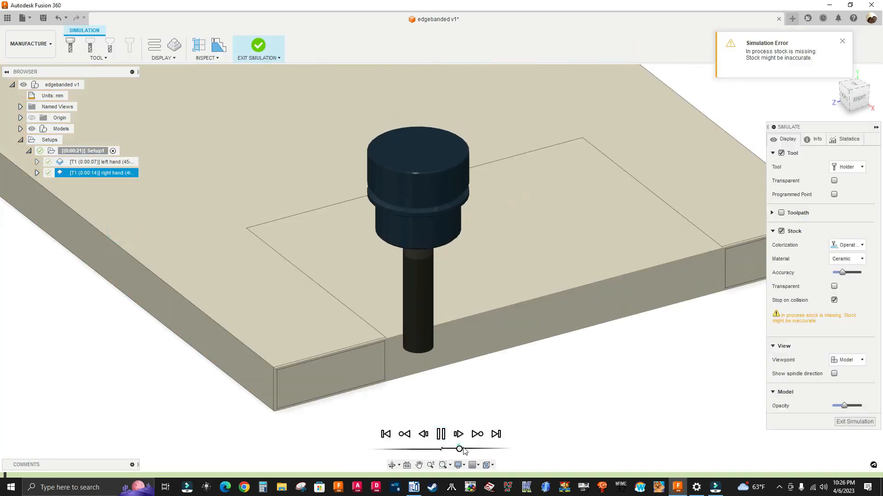
- Watch the right hand simulation cut around the notch from several angles, exit it and check the toolpath's end point
scroll(459, 433, down, 3)
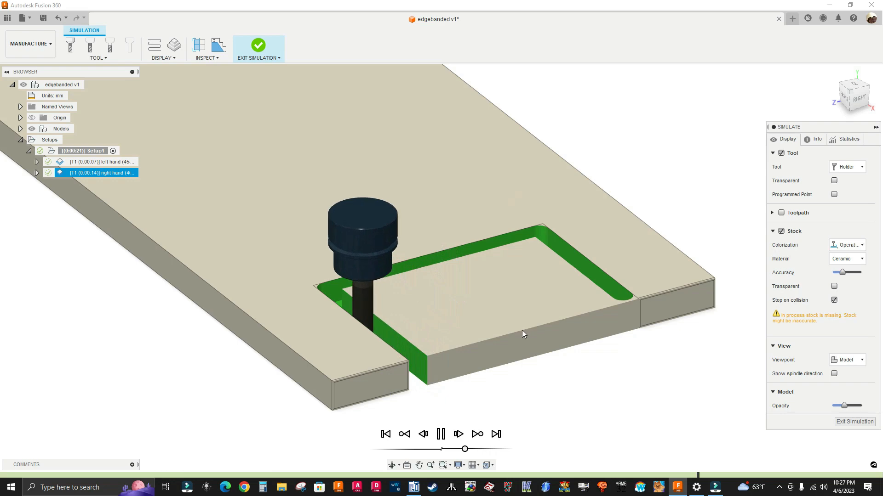
shift+middle_drag(468, 379, 499, 391)
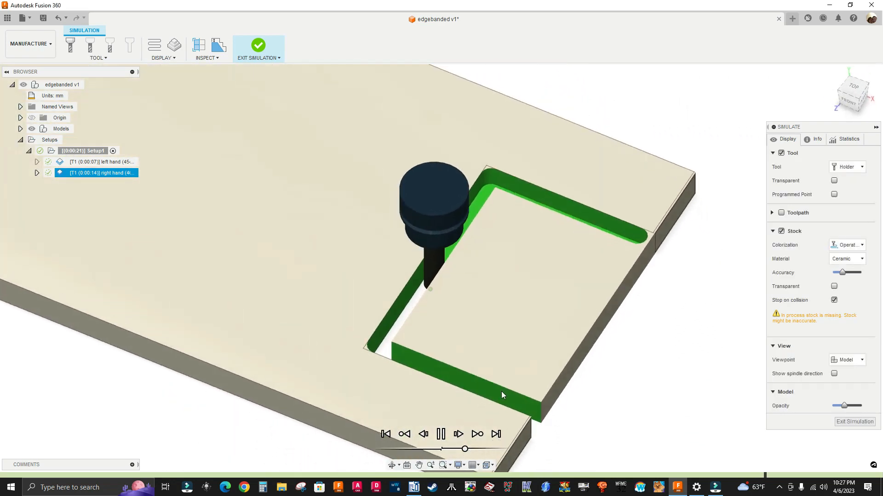
scroll(498, 390, down, 3)
scroll(344, 302, down, 2)
shift+middle_drag(475, 307, 481, 300)
scroll(481, 303, up, 2)
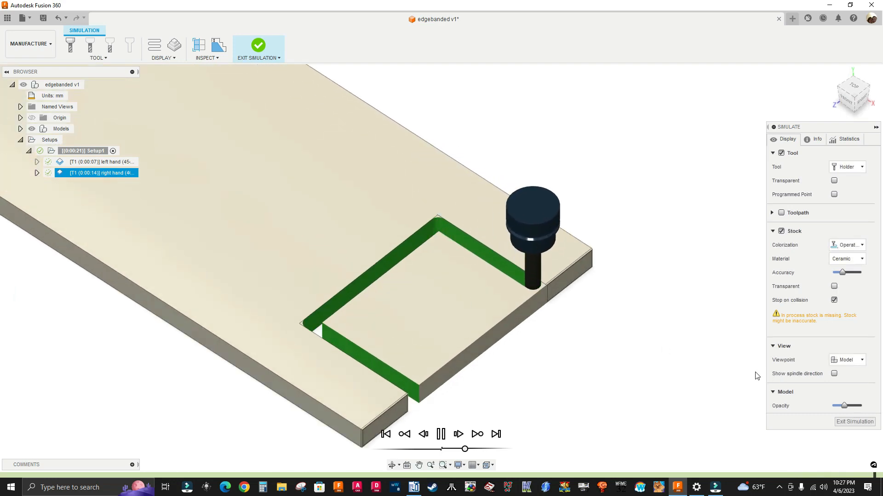
click(854, 421)
scroll(530, 306, up, 2)
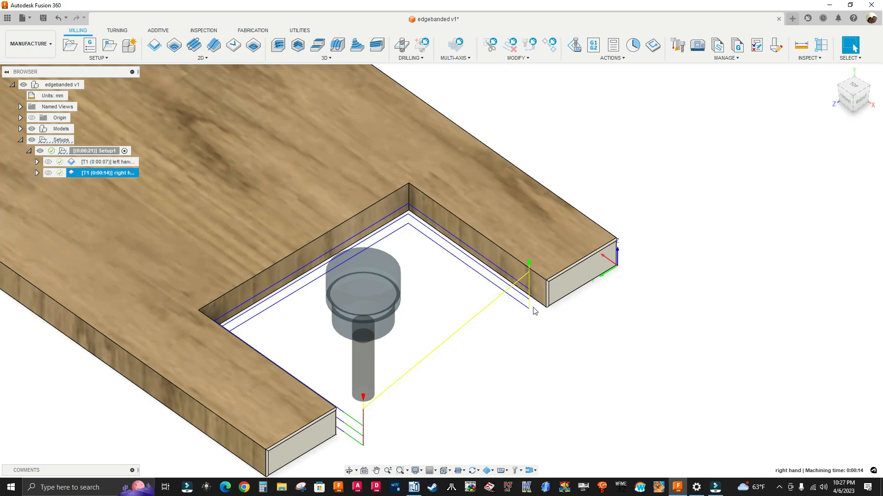
scroll(424, 276, down, 2)
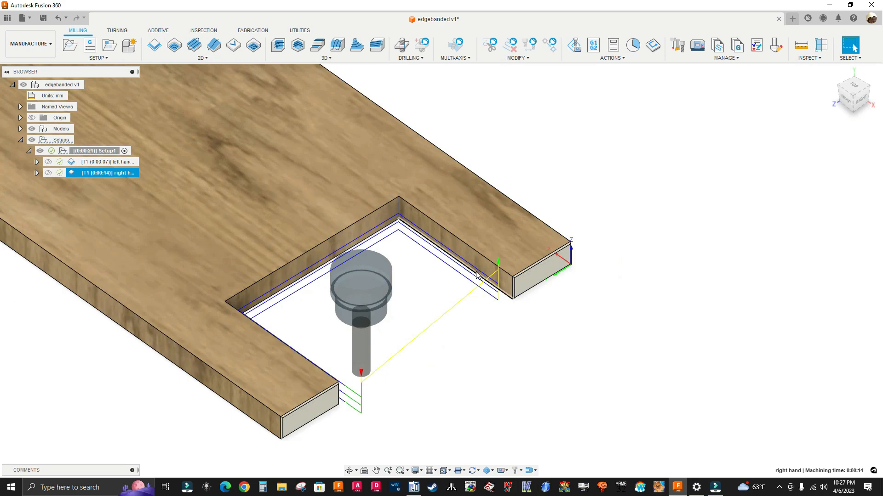
- Open the right hand contour for editing and examine each chain of its geometry selection around the notch
right_click(93, 173)
click(106, 179)
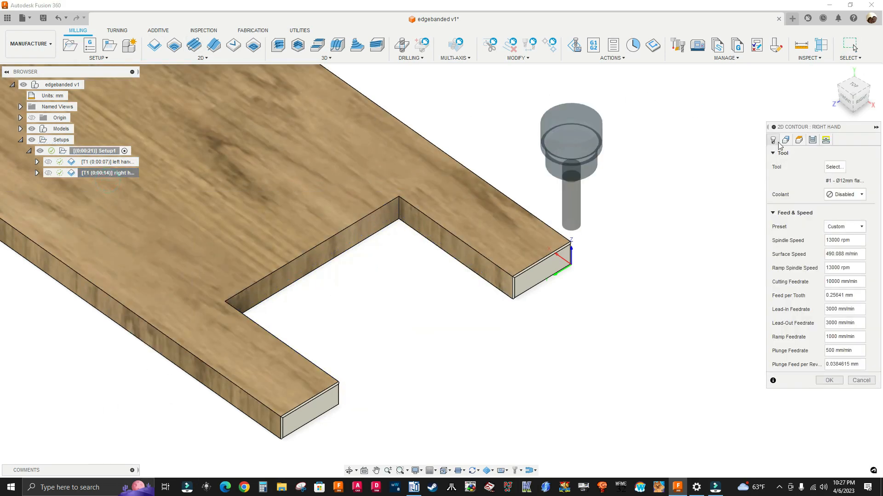
click(786, 141)
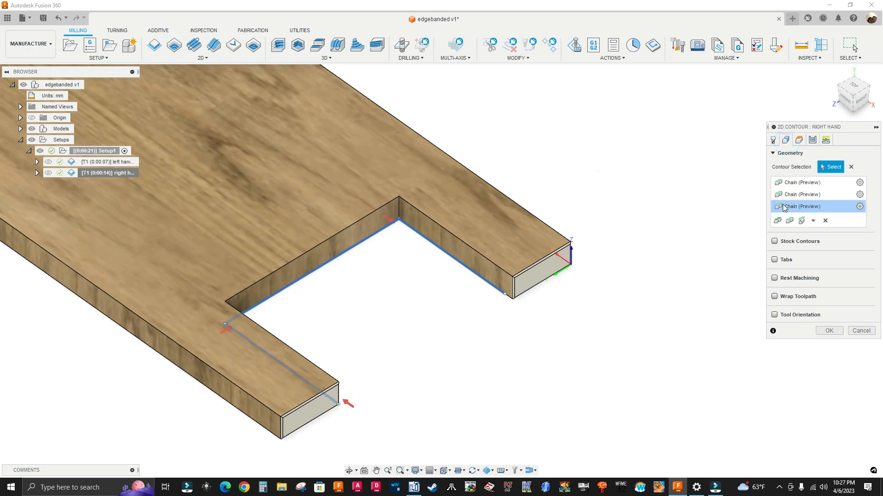
shift+middle_drag(581, 309, 441, 256)
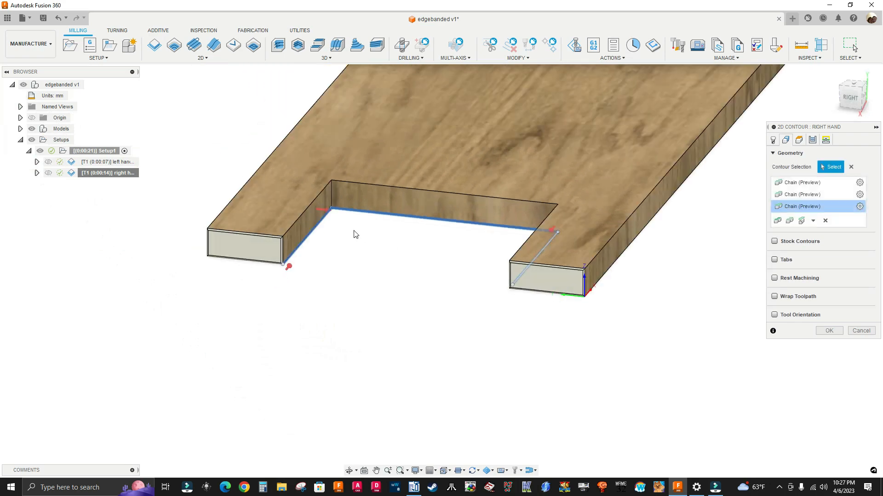
scroll(353, 232, up, 3)
shift+middle_drag(351, 229, 450, 235)
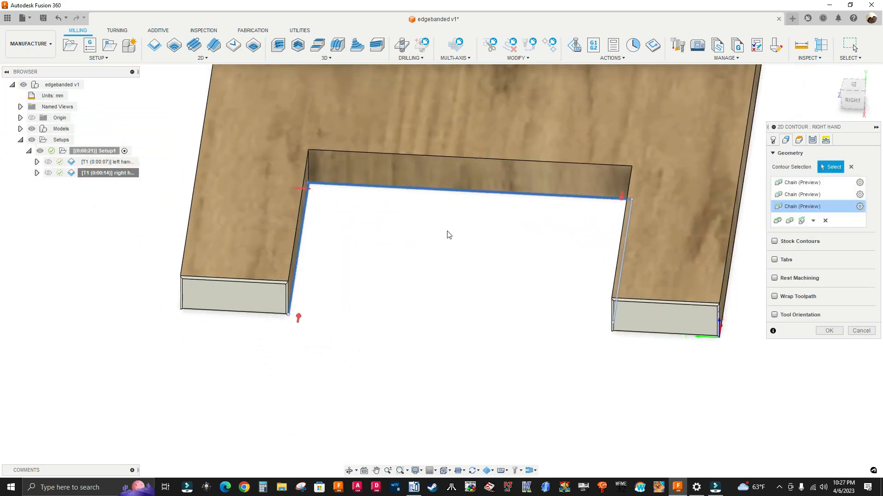
click(791, 185)
shift+middle_drag(581, 213, 414, 249)
click(799, 197)
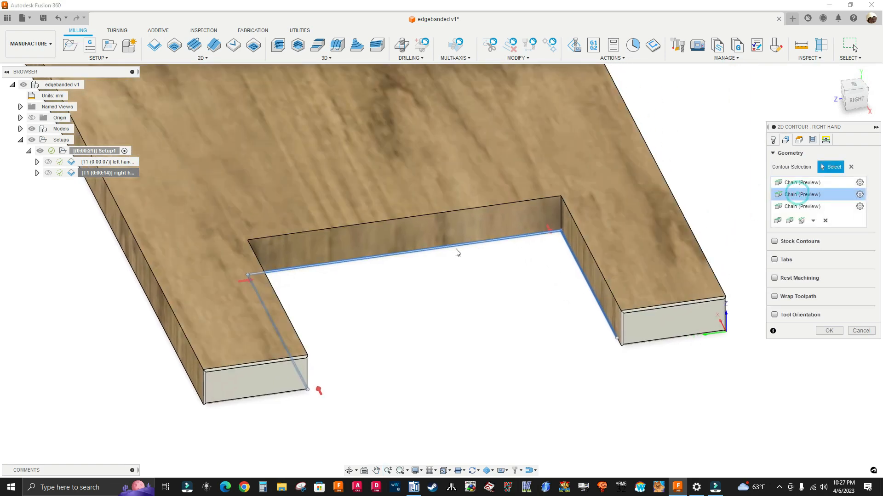
shift+middle_drag(469, 284, 746, 217)
click(789, 207)
scroll(650, 258, up, 3)
middle_drag(588, 269, 516, 262)
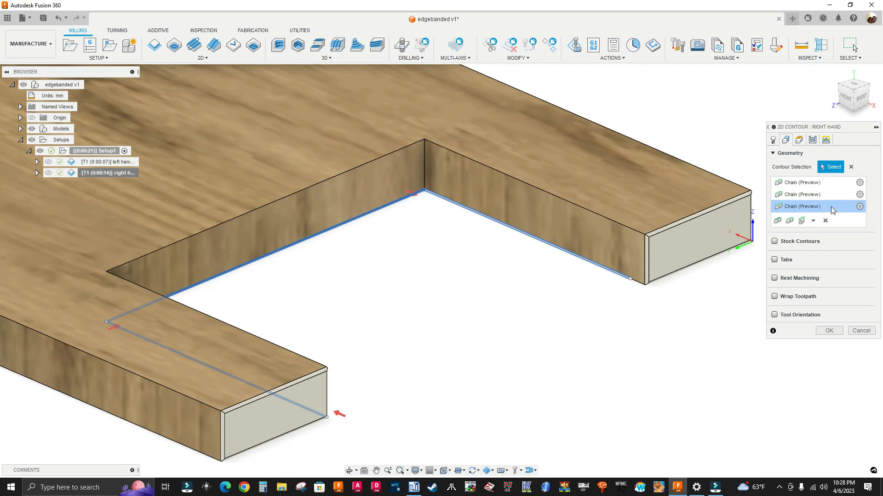
- Review the extension settings of the last right hand chain and examine where it stops before the edge banding
click(860, 207)
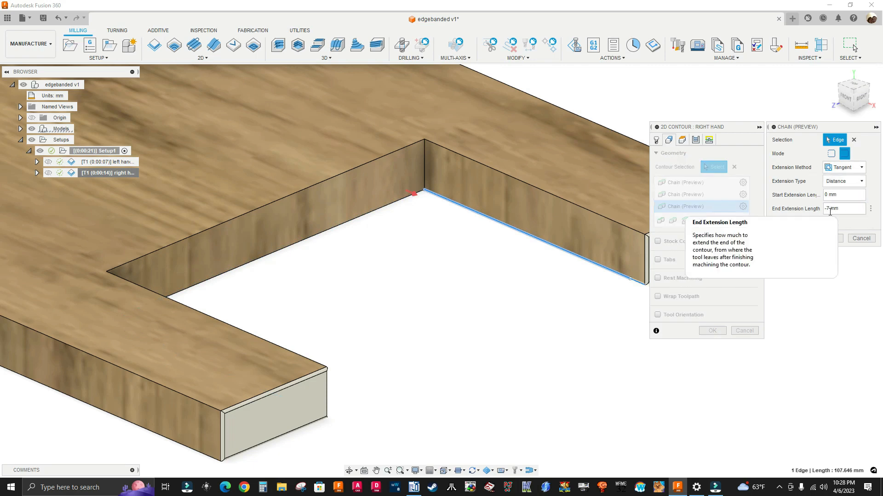
middle_drag(505, 287, 443, 275)
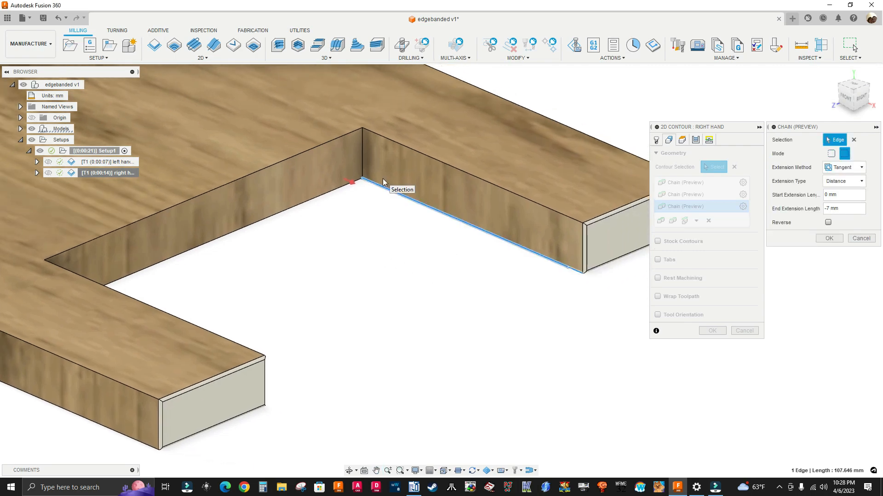
scroll(357, 184, up, 4)
scroll(329, 254, down, 2)
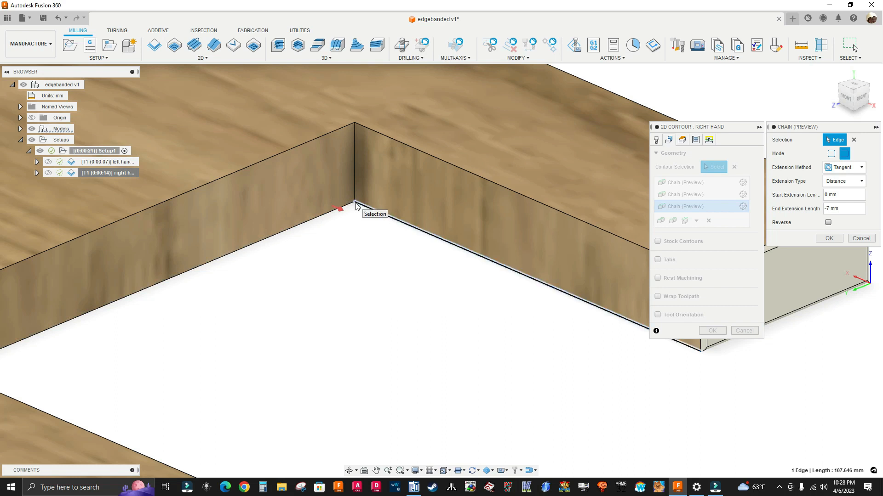
scroll(394, 280, up, 5)
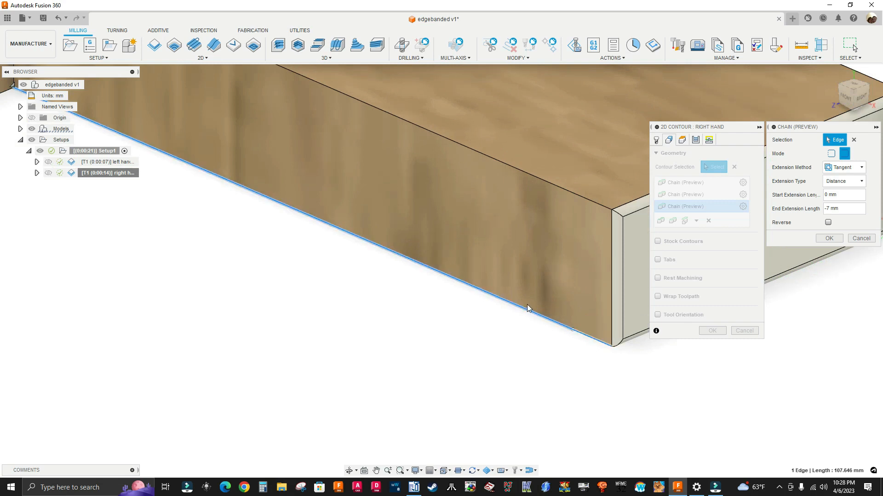
scroll(574, 336, up, 1)
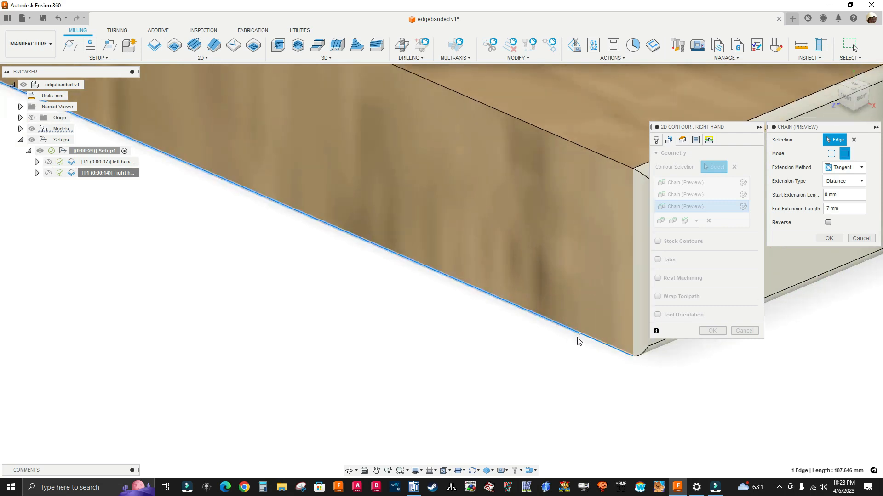
scroll(635, 357, up, 2)
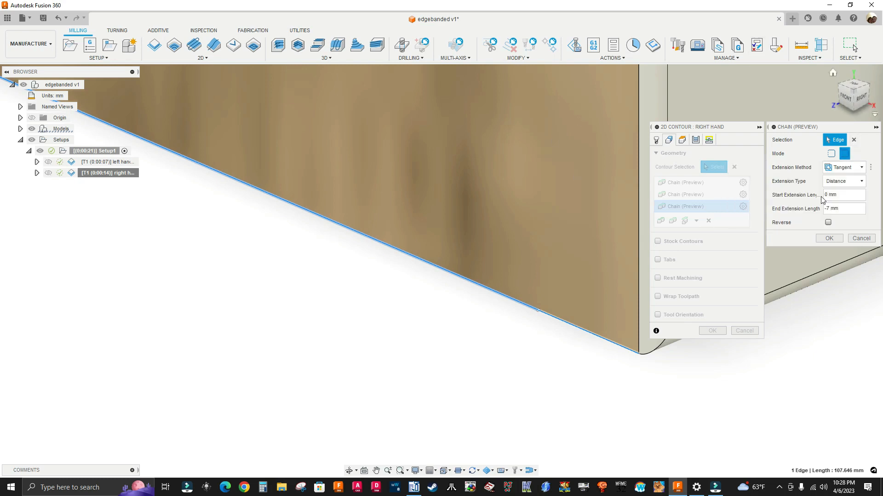
click(828, 239)
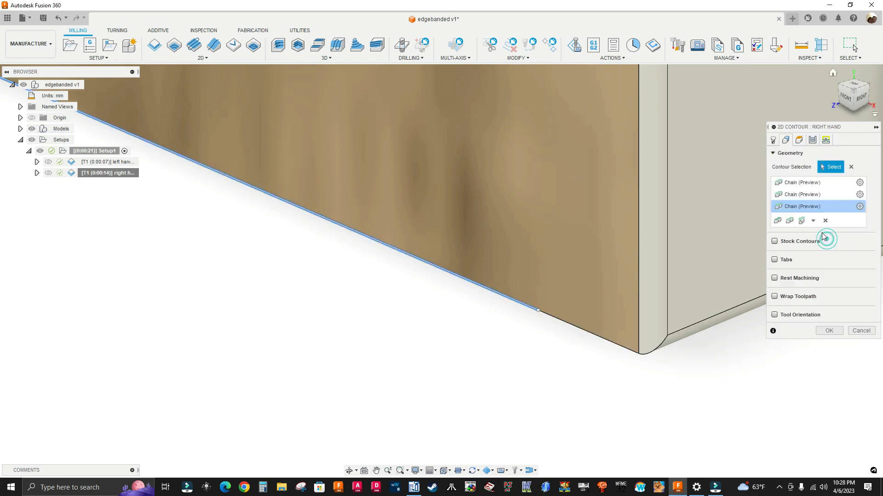
- Try Left sideways compensation for the right hand contour, examine the start arrow at the panel end and restore Right
click(813, 140)
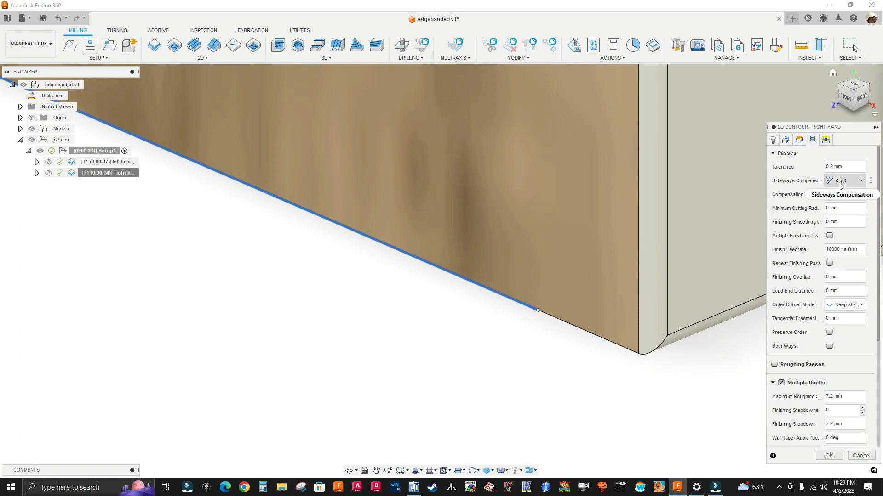
mouse_move(840, 186)
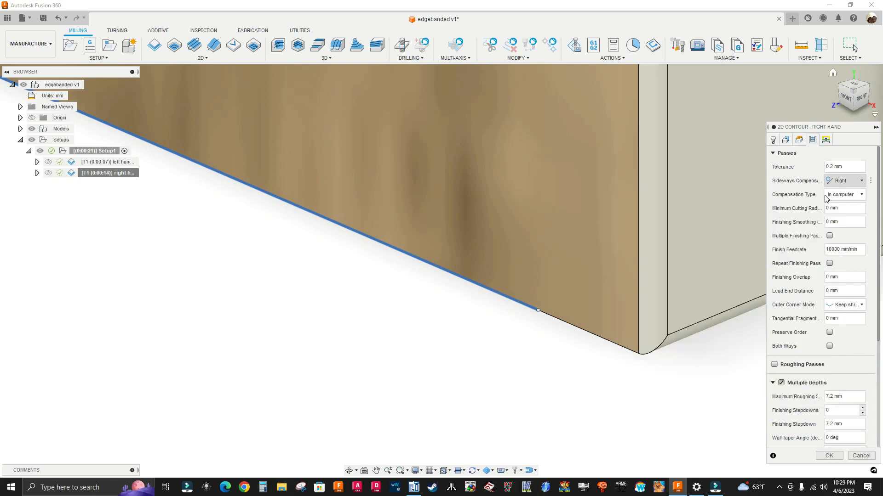
scroll(483, 291, down, 6)
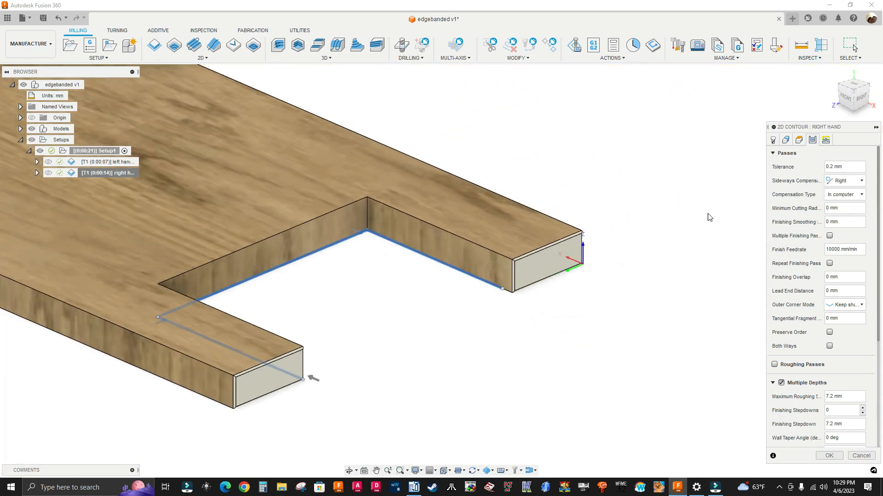
click(840, 182)
click(840, 193)
scroll(508, 299, up, 5)
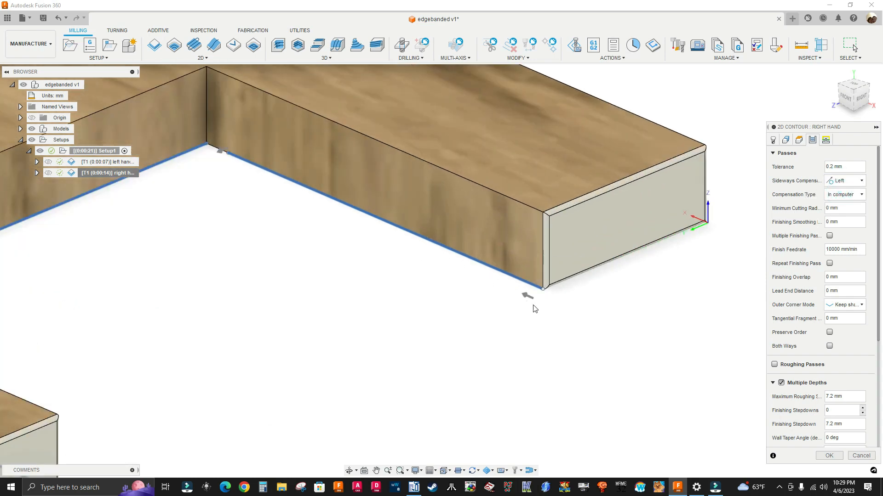
scroll(528, 299, up, 3)
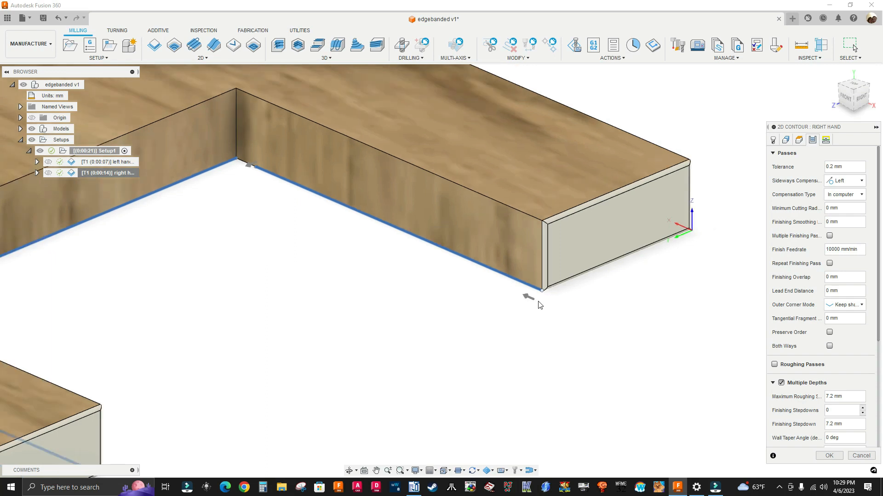
scroll(541, 288, down, 3)
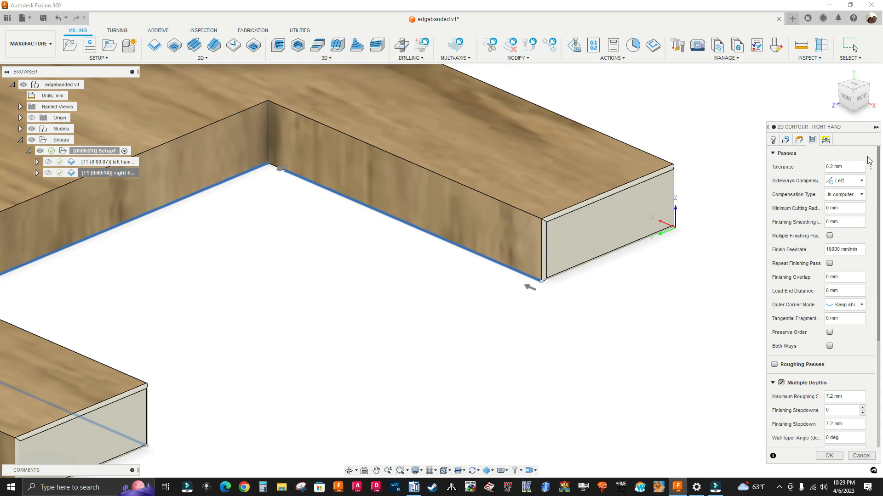
click(841, 183)
click(841, 202)
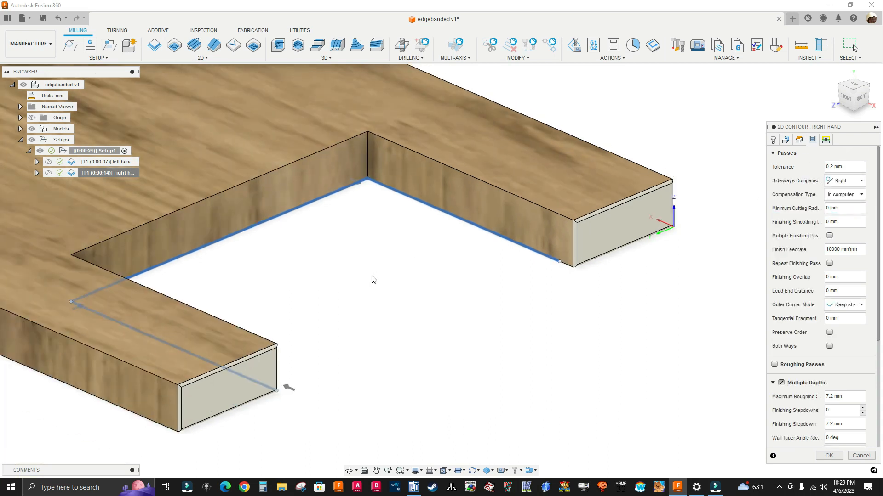
- Review the linear lead-in distance of the right hand contour, close it without changes and examine the toolpath's lead-in at the panel end
click(826, 141)
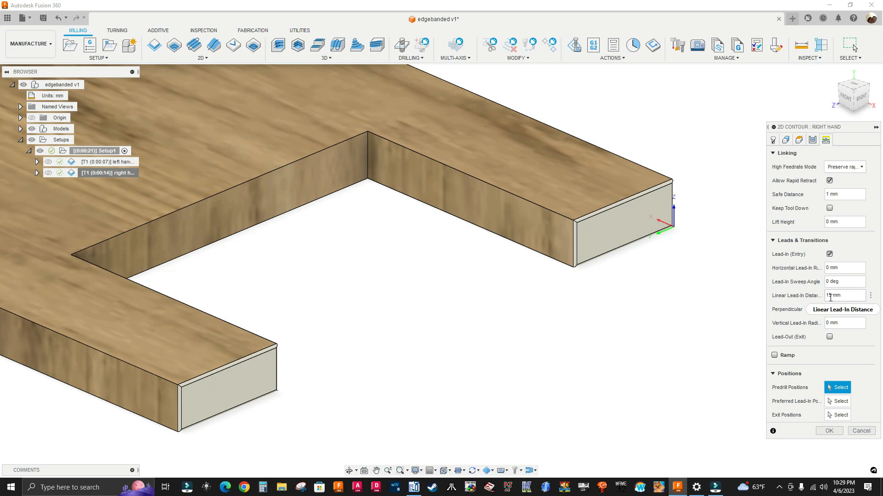
mouse_move(830, 298)
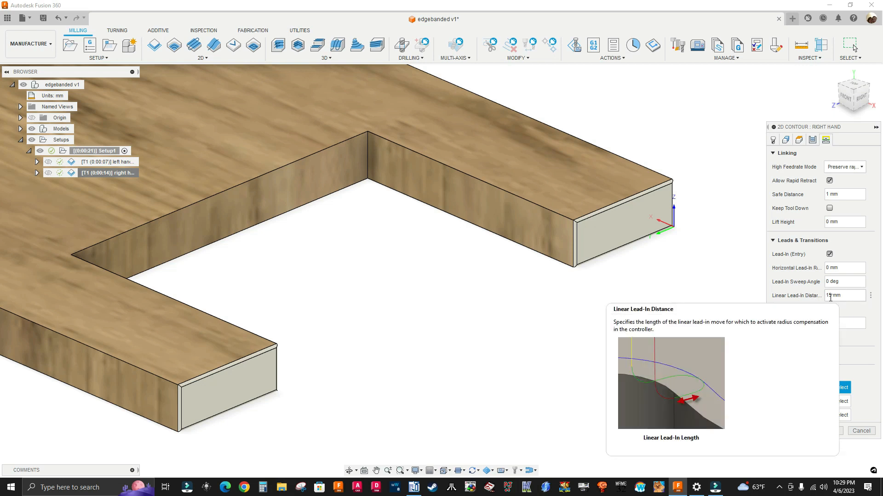
click(862, 431)
scroll(554, 279, down, 1)
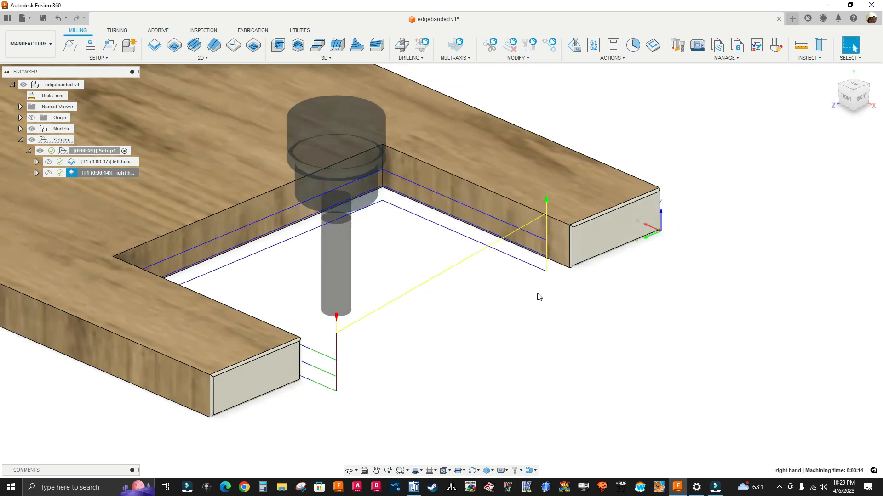
shift+middle_drag(595, 330, 427, 319)
middle_drag(427, 319, 516, 366)
shift+middle_drag(478, 331, 481, 308)
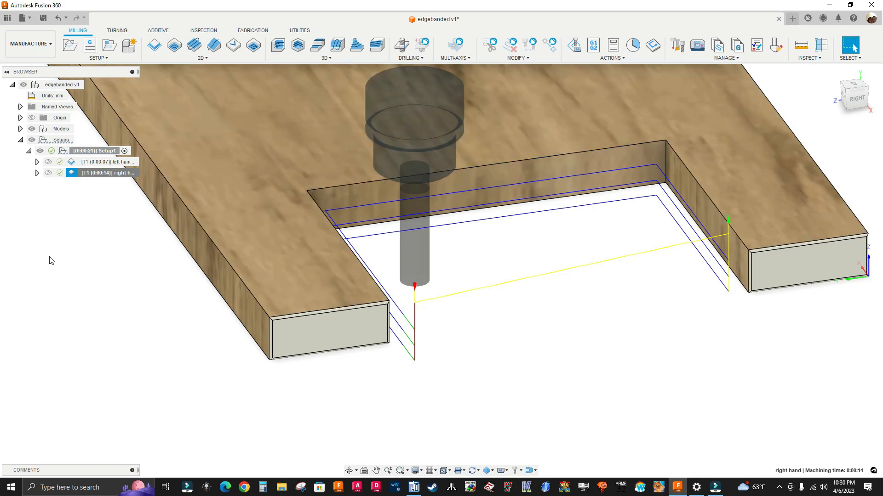
- Move the right hand contour above the left hand contour in Setup1 so it is machined first
middle_drag(52, 261, 105, 294)
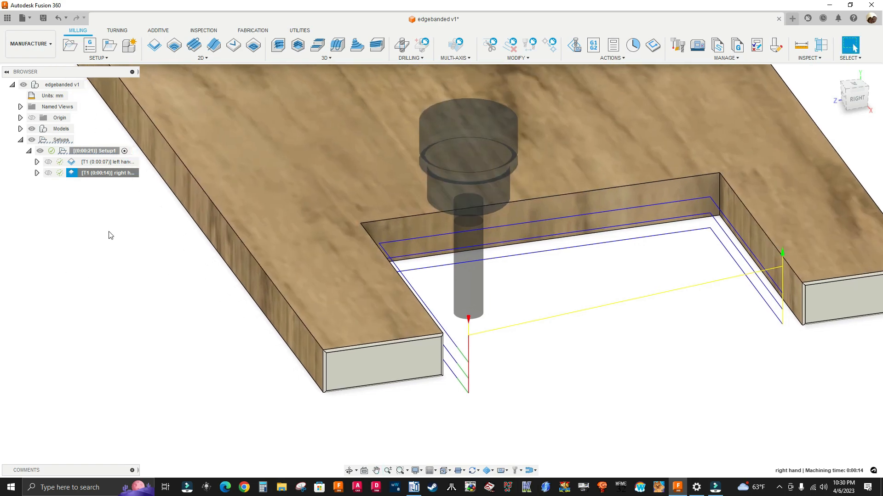
double_click(116, 173)
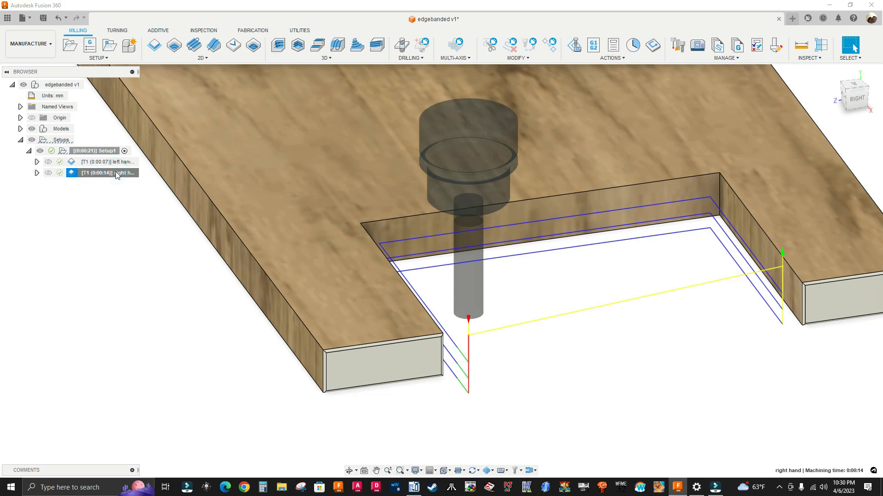
drag(116, 169, 116, 160)
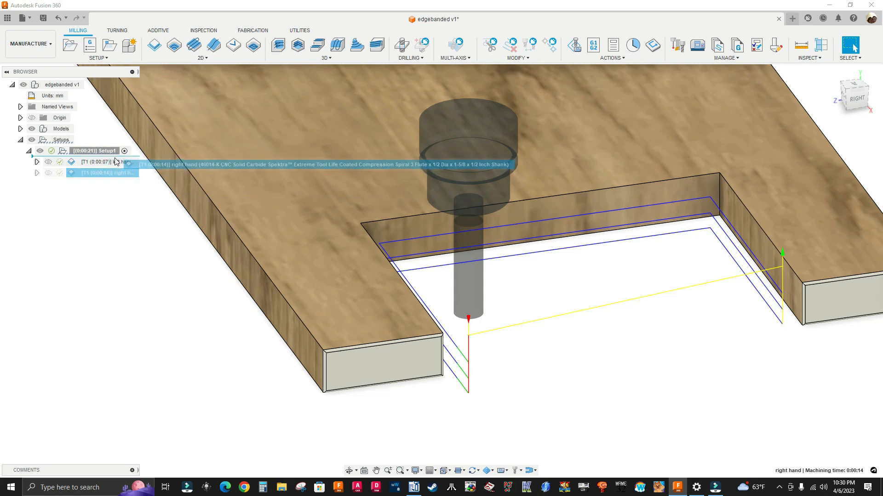
drag(116, 161, 116, 162)
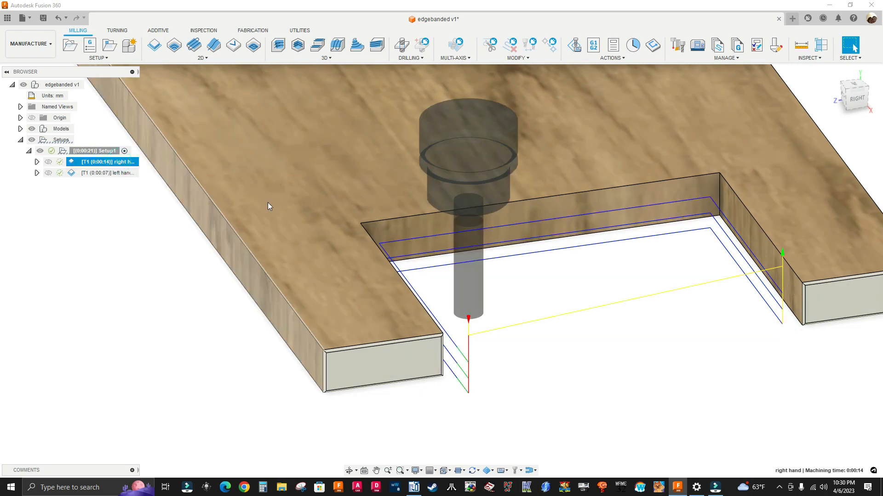
- Simulate all of Setup1, slow the playback and pause as the left hand tool reaches the panel end
scroll(472, 372, up, 2)
scroll(426, 360, down, 4)
scroll(441, 360, down, 4)
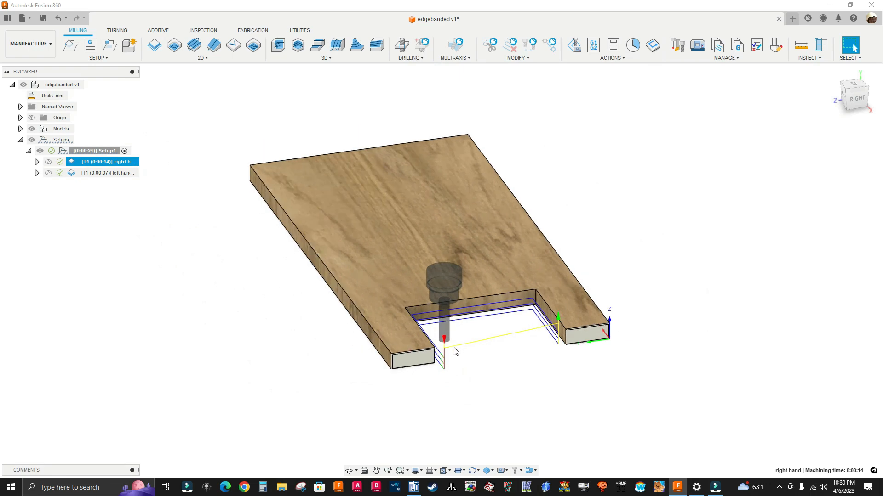
shift+middle_drag(455, 351, 450, 367)
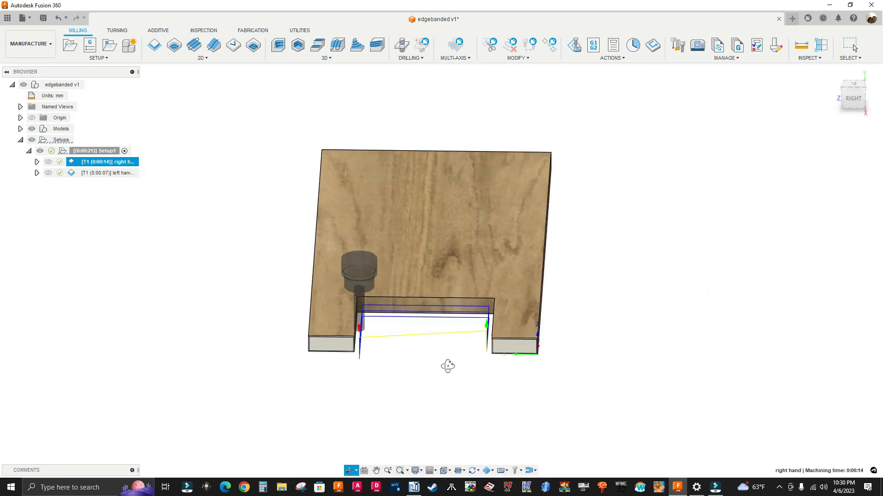
click(107, 152)
right_click(107, 152)
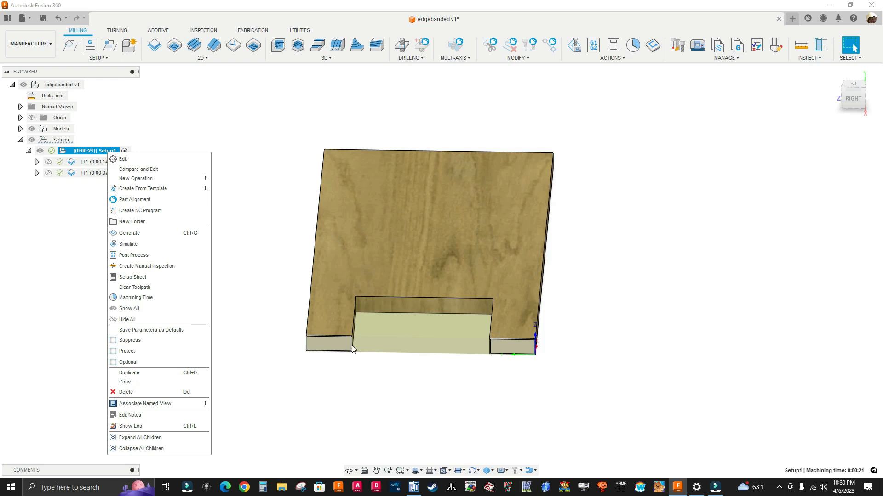
click(193, 244)
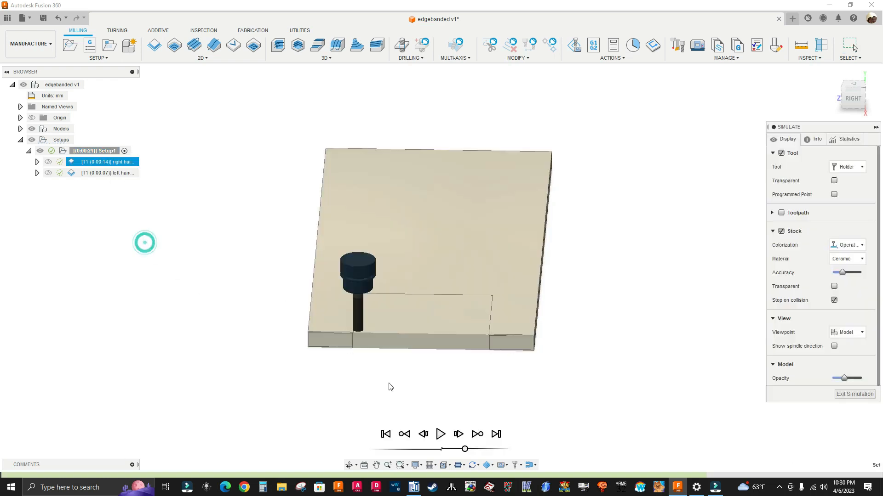
click(439, 434)
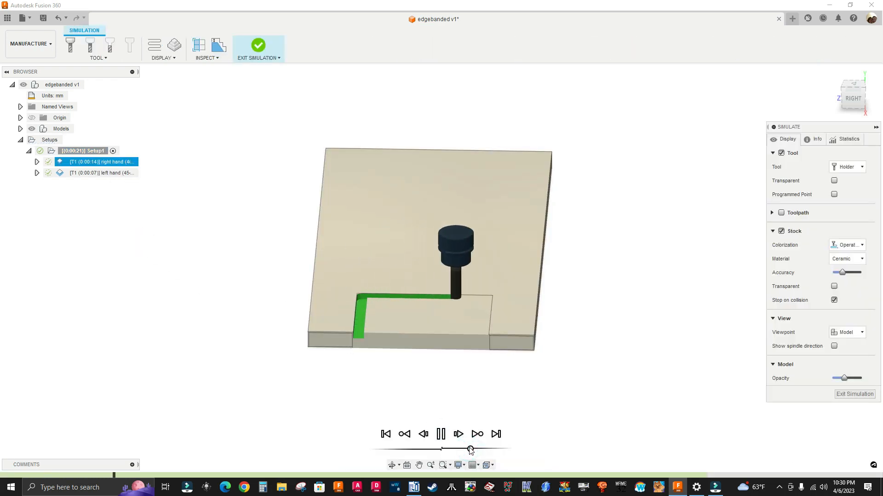
scroll(487, 333, up, 4)
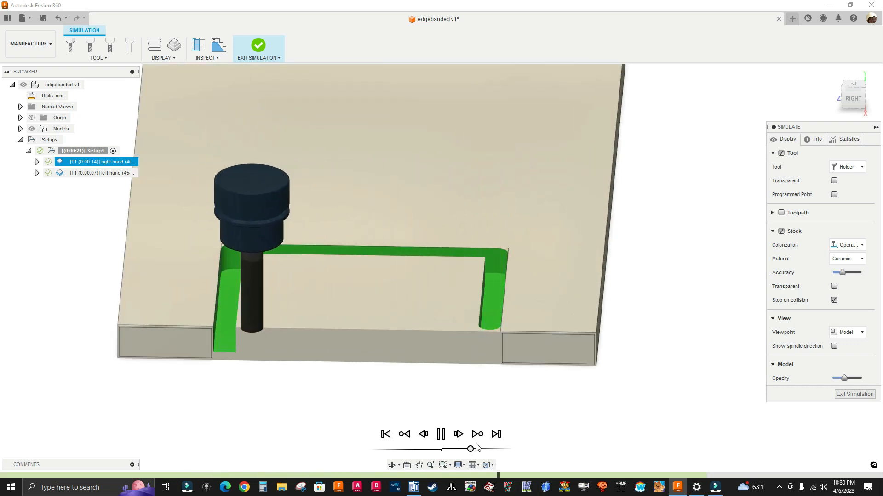
drag(472, 449, 464, 450)
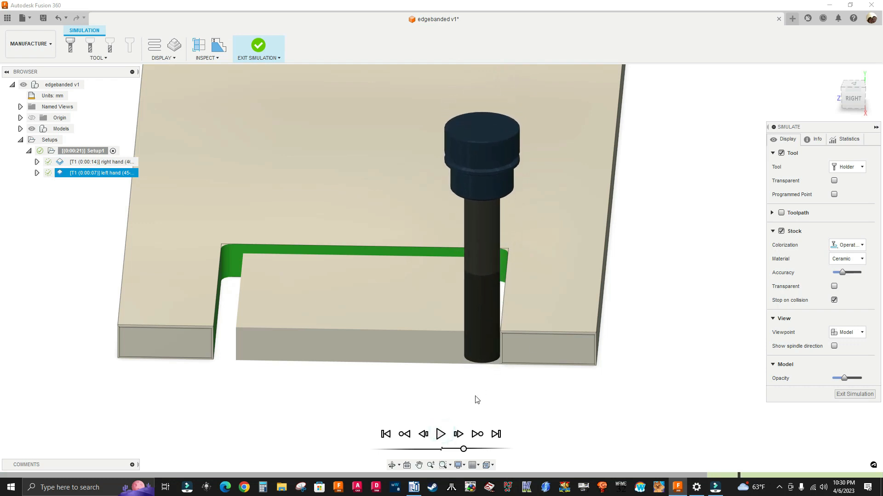
- Examine the paused right hand cut around the notch from above and below the panel
shift+middle_drag(462, 405, 477, 409)
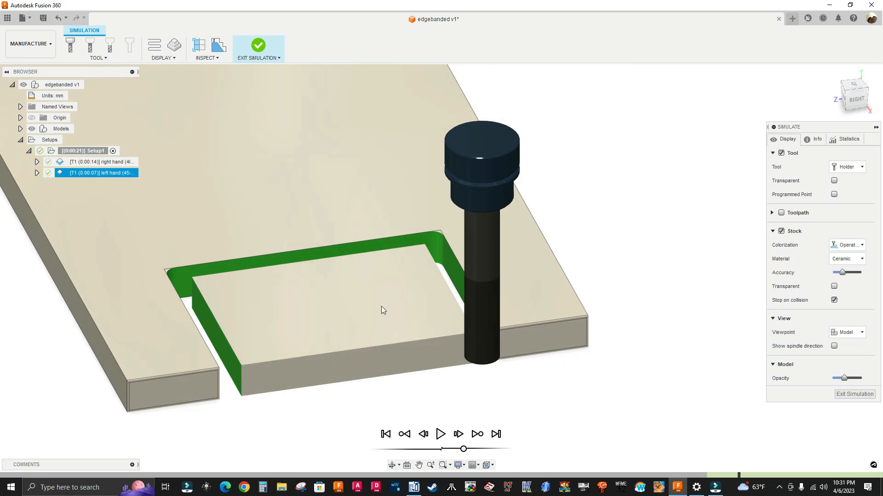
shift+middle_drag(418, 359, 403, 327)
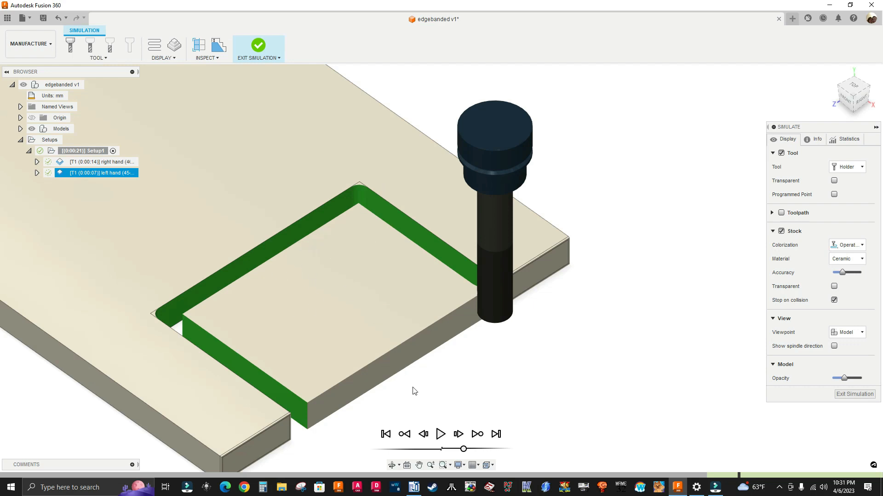
shift+middle_drag(429, 387, 363, 284)
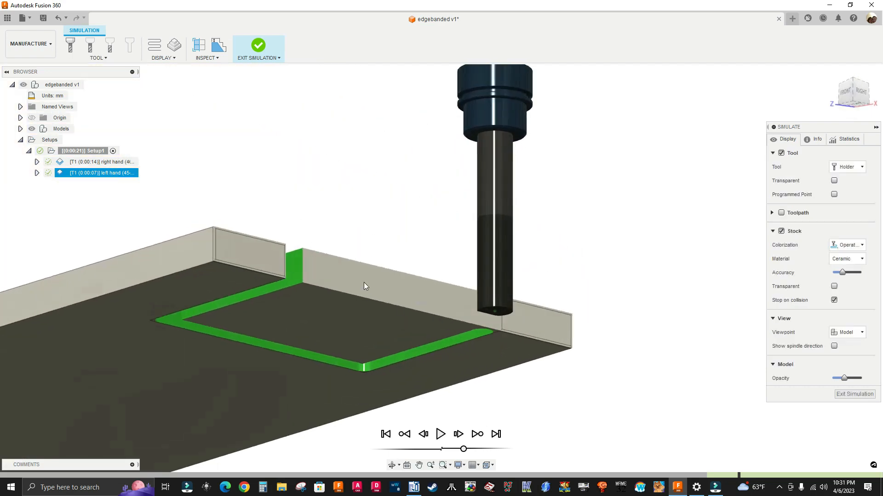
scroll(350, 301, up, 3)
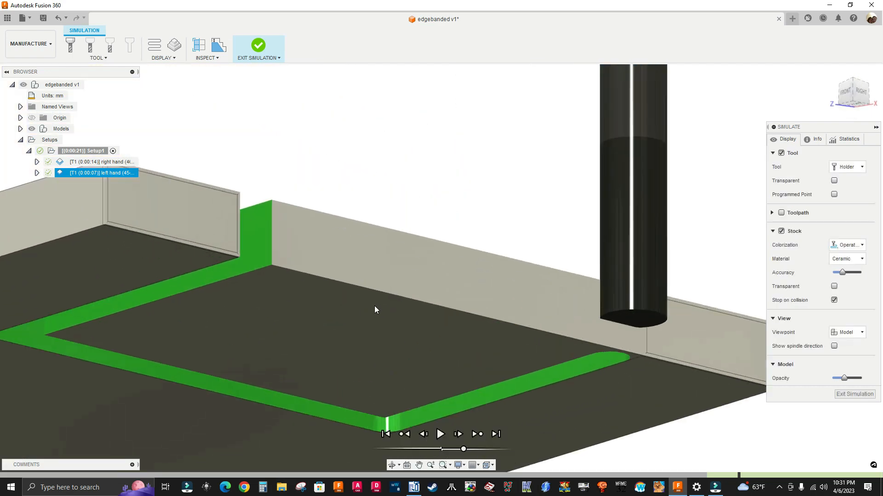
scroll(352, 306, up, 5)
scroll(335, 250, down, 5)
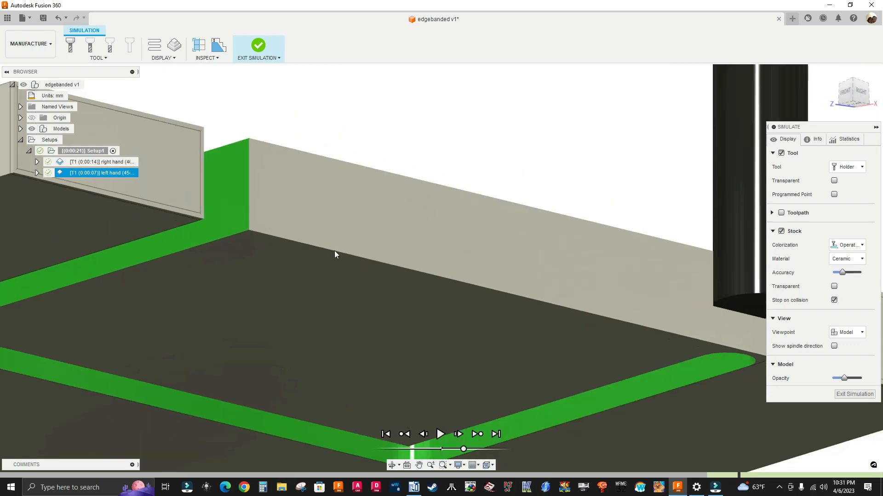
shift+middle_drag(336, 281, 368, 322)
scroll(368, 318, down, 3)
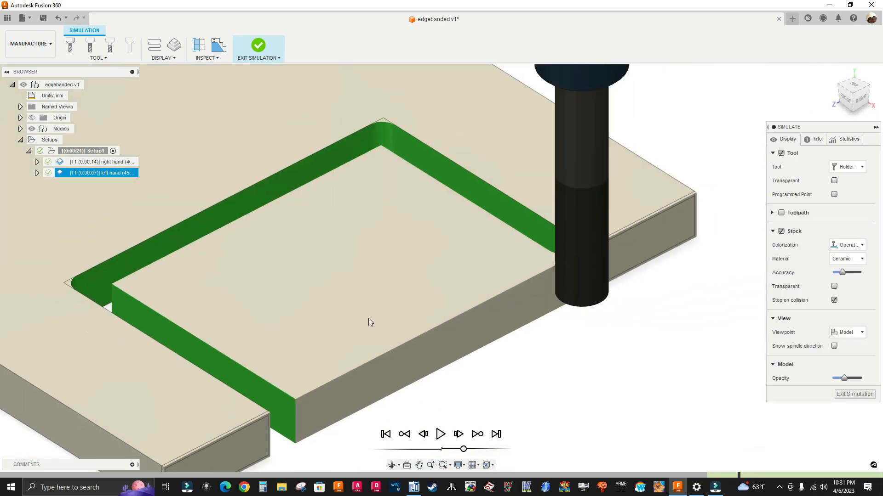
scroll(361, 295, up, 2)
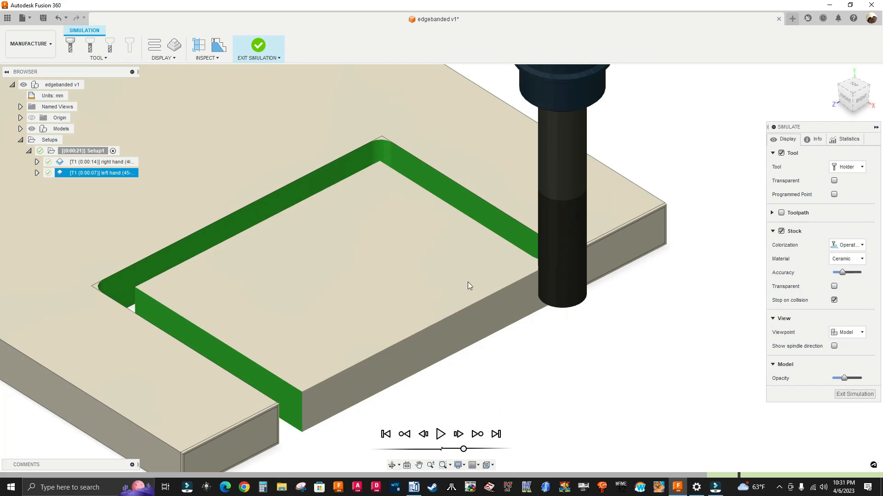
- Inspect the underside of the cut and the remaining material beside the edge banding where the left hand tool starts
mouse_move(502, 264)
shift+middle_down()
mouse_move(511, 331)
mouse_move(489, 315)
mouse_move(510, 295)
mouse_move(510, 260)
shift+middle_up()
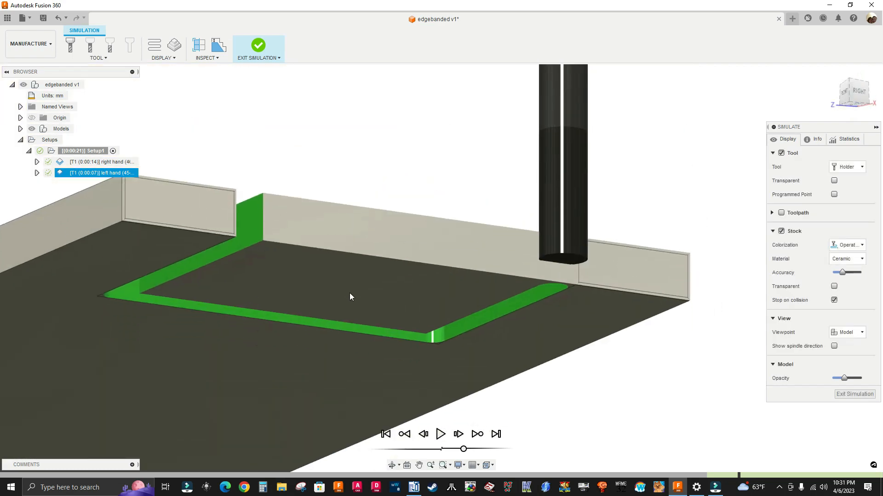
scroll(349, 295, up, 1)
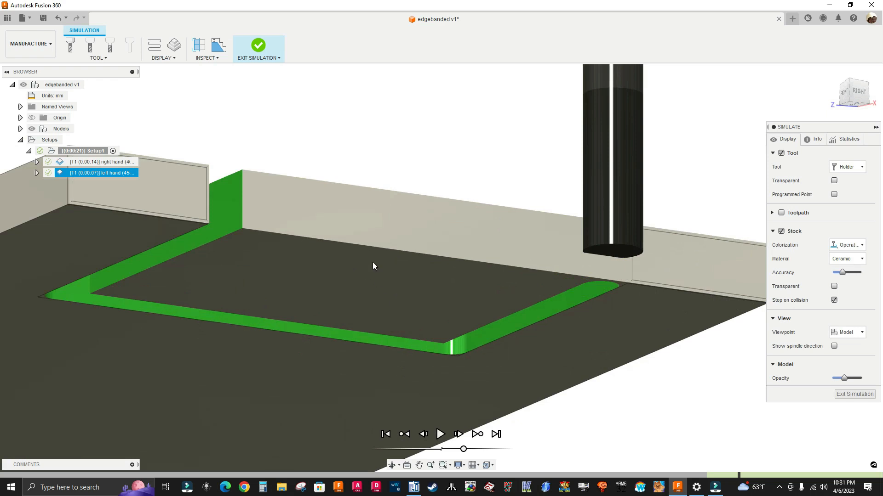
scroll(398, 270, up, 2)
scroll(372, 283, down, 3)
shift+middle_drag(398, 283, 329, 313)
scroll(465, 285, up, 5)
shift+middle_drag(500, 279, 547, 311)
shift+middle_drag(487, 325, 533, 328)
scroll(524, 321, down, 4)
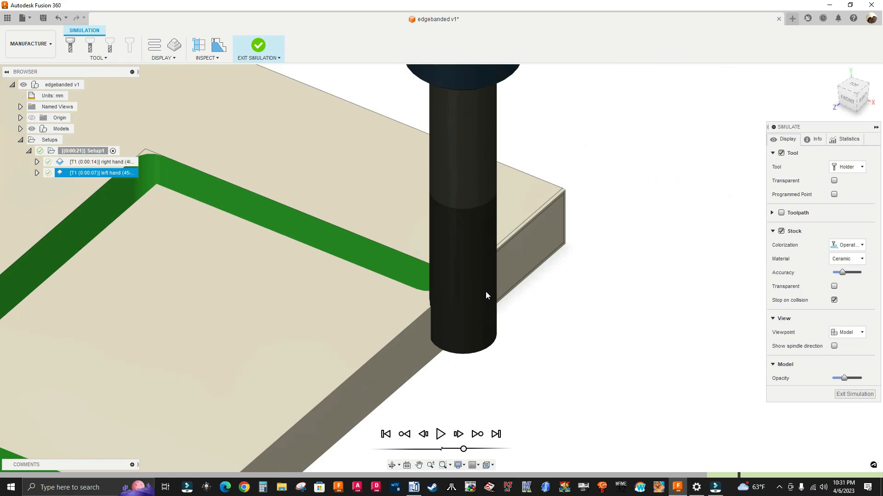
scroll(487, 297, down, 3)
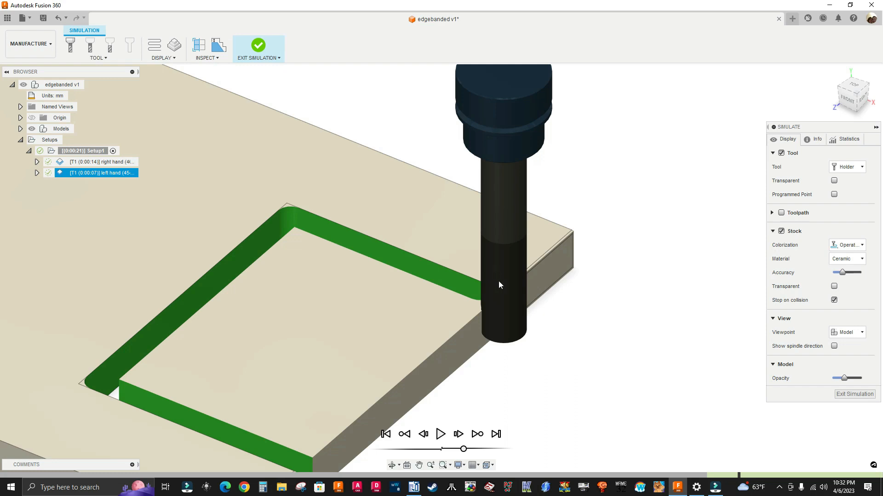
scroll(357, 230, down, 1)
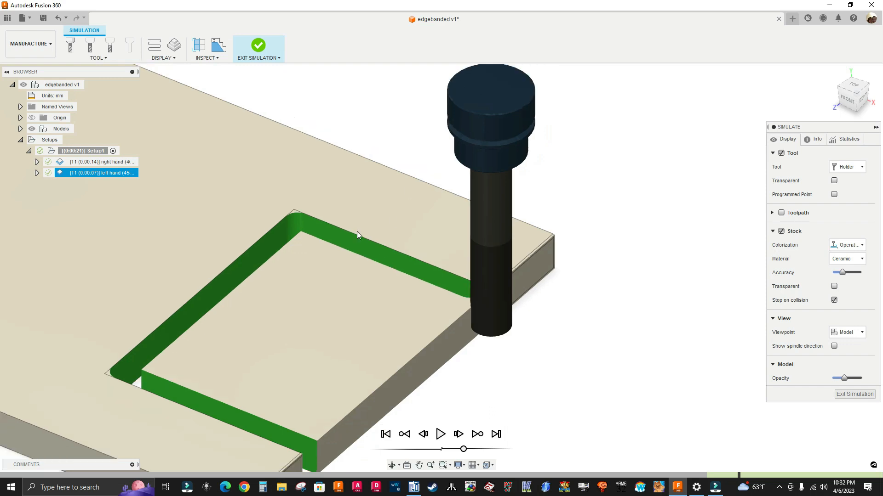
- Examine the left hand tool's entry at the banded edge from both sides of the notch and exit the simulation
middle_drag(326, 249, 329, 219)
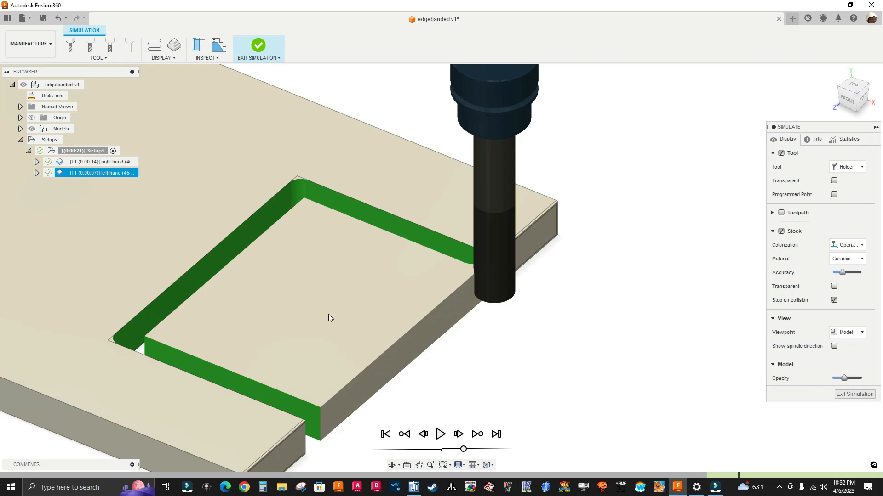
scroll(517, 272, up, 2)
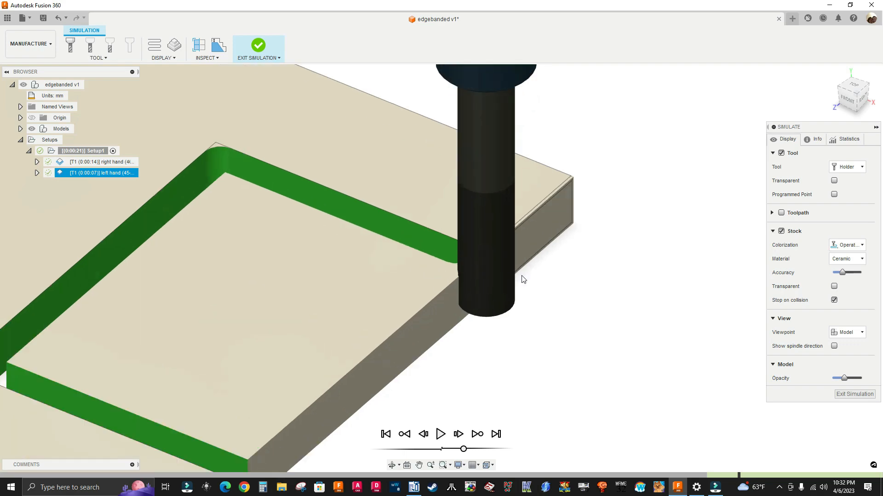
shift+middle_drag(540, 302, 523, 277)
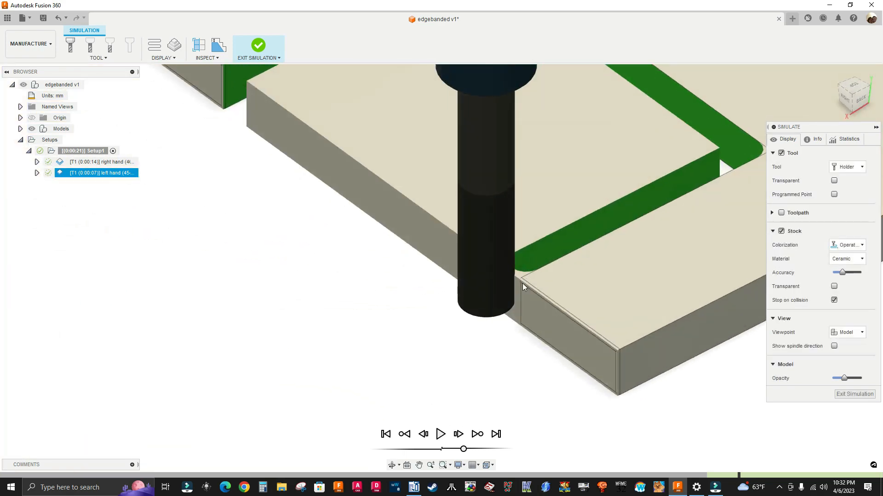
scroll(521, 281, down, 5)
shift+middle_drag(290, 304, 356, 303)
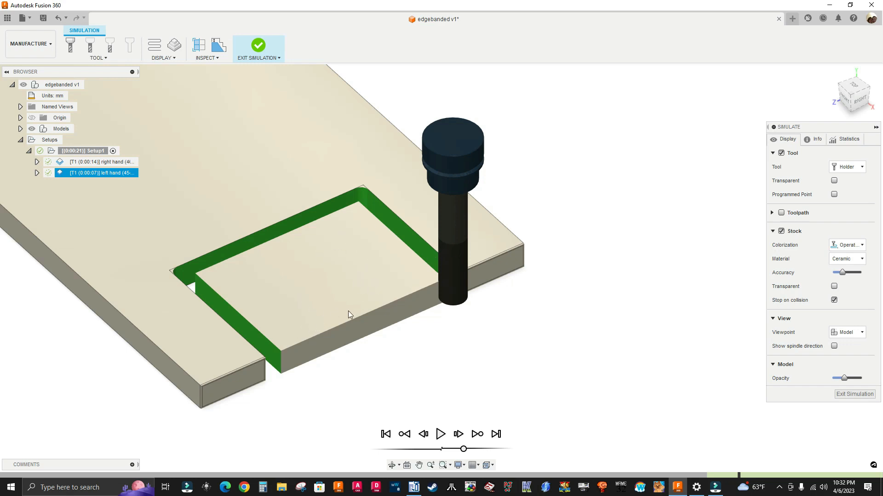
scroll(416, 274, up, 2)
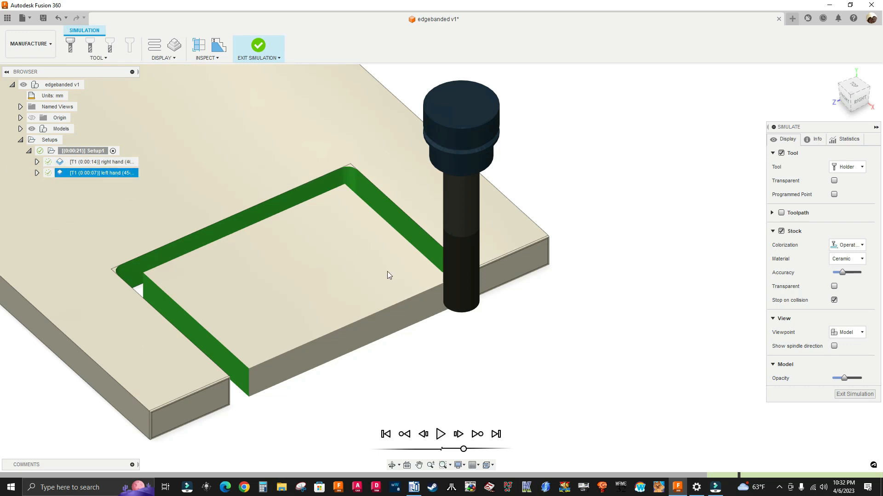
shift+middle_drag(427, 346, 451, 347)
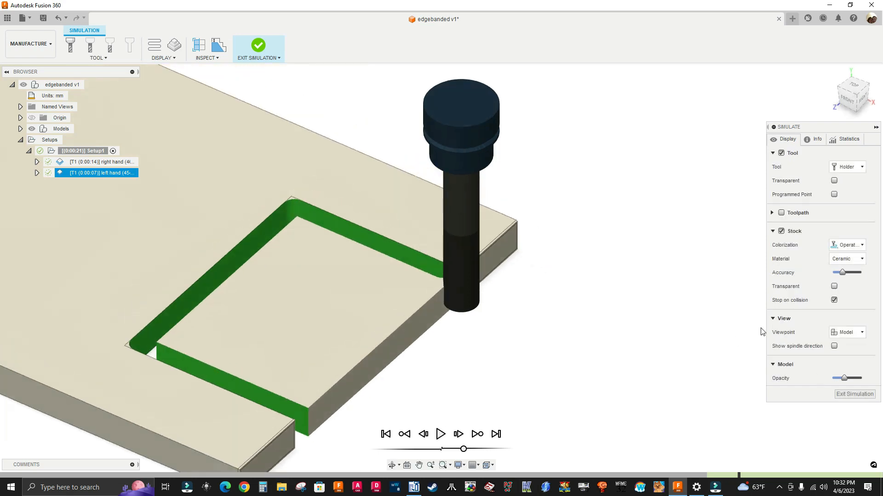
scroll(542, 319, down, 2)
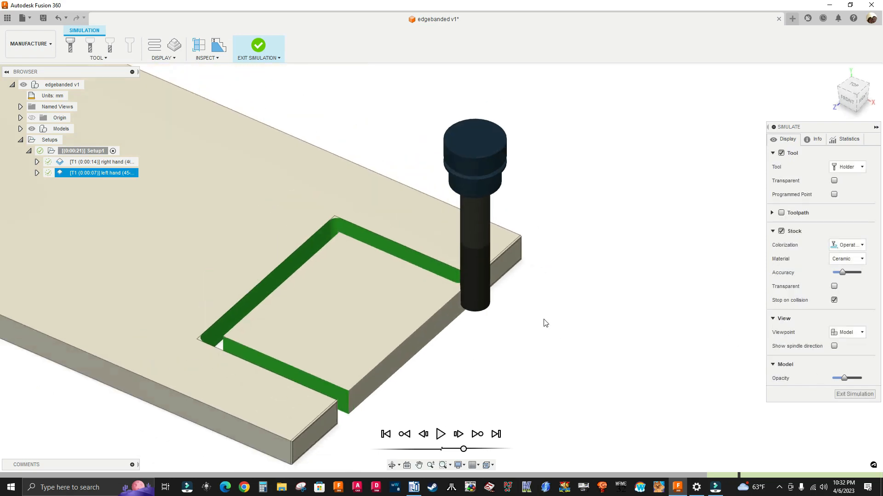
key(Escape)
scroll(547, 321, down, 2)
scroll(475, 166, down, 3)
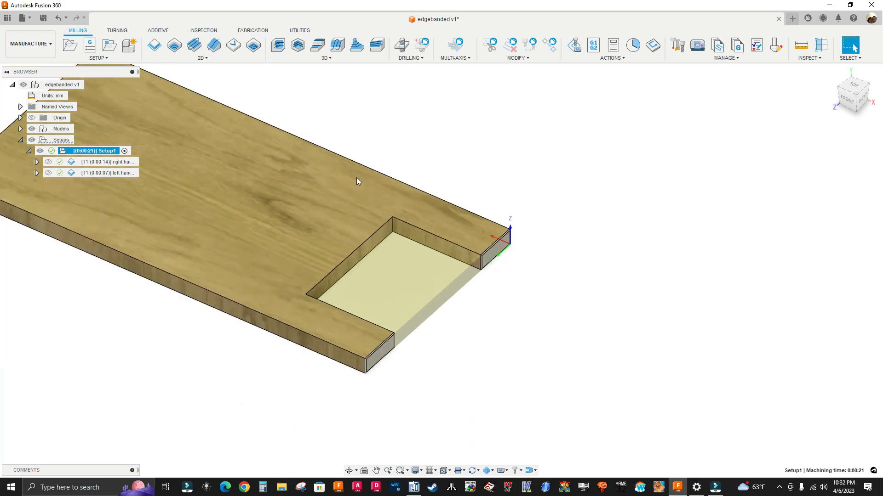
- Move the left hand contour operation ahead of the right hand operation in Setup1
scroll(455, 144, down, 2)
middle_drag(455, 143, 497, 167)
drag(117, 176, 115, 166)
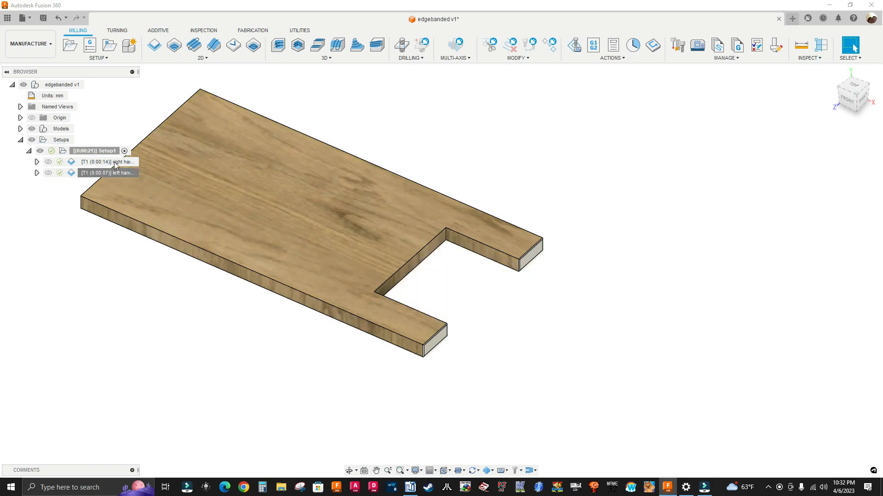
click(117, 174)
drag(118, 172, 118, 160)
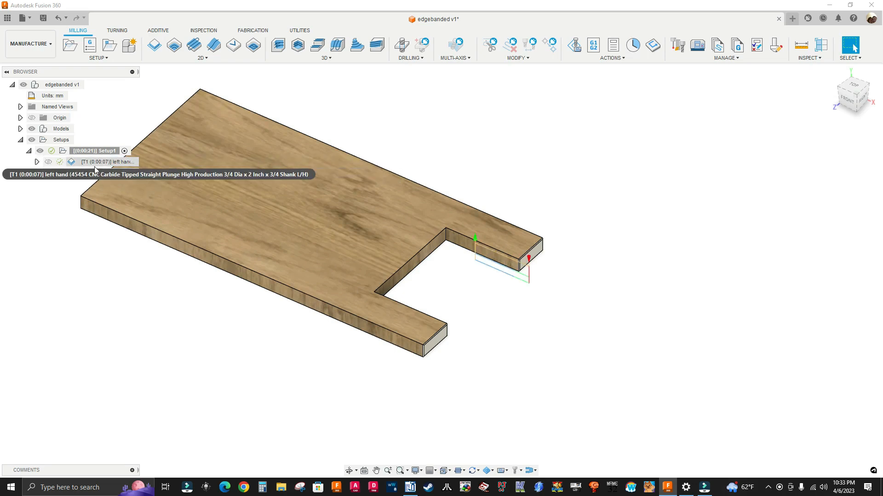
- Review the left hand and right hand toolpaths one after the other around the notch
click(97, 163)
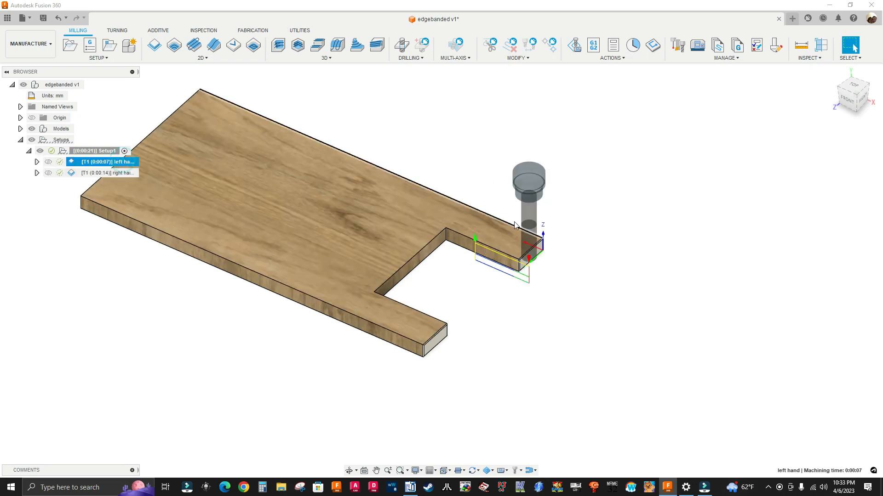
click(115, 174)
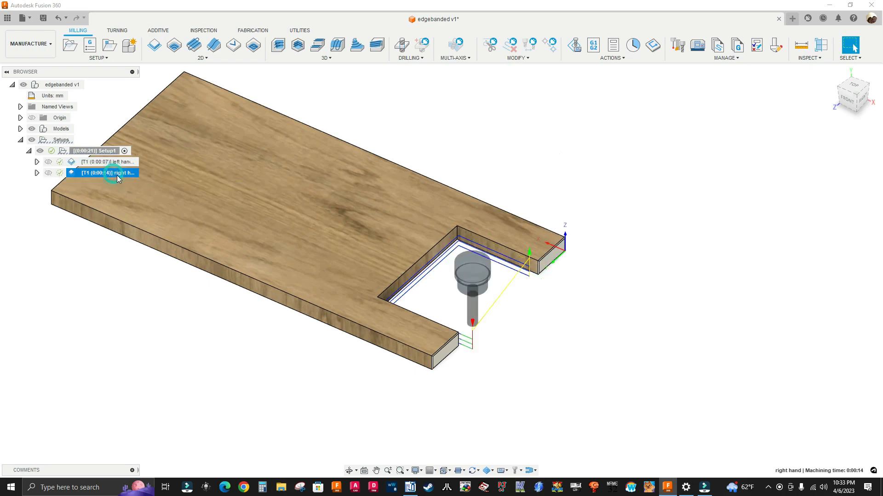
middle_drag(670, 306, 705, 301)
click(834, 73)
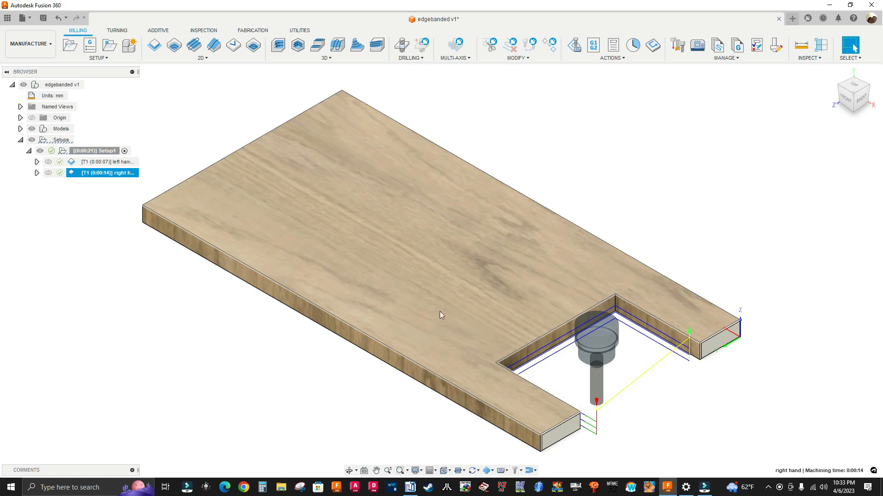
- Post process Setup1 with the woodWOP post, accepting the shared tool number and overwriting edgebanded.mpr
click(103, 152)
right_click(104, 153)
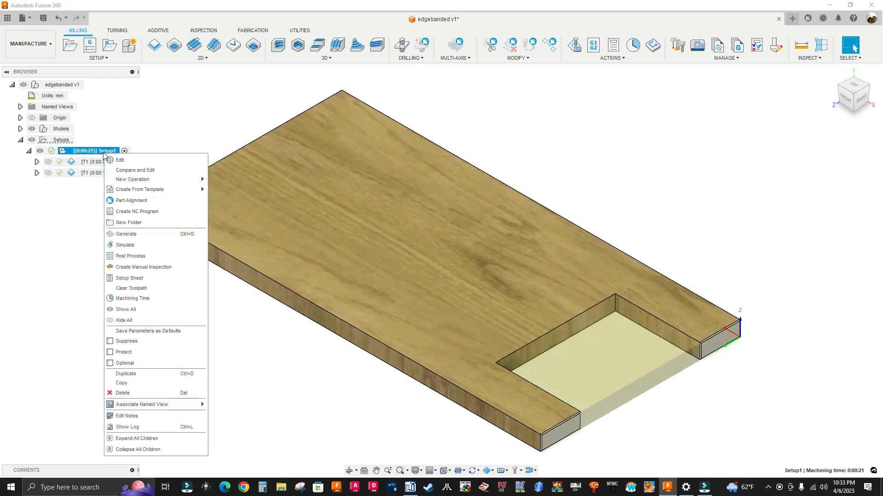
click(128, 258)
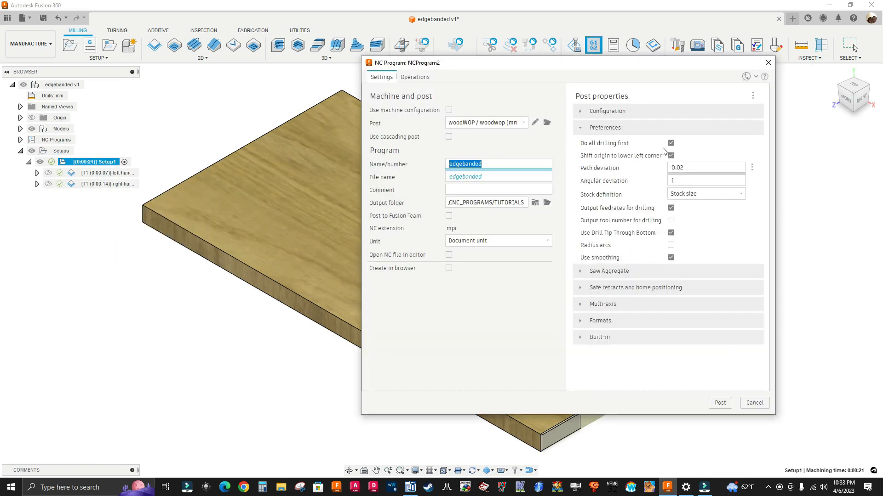
click(720, 403)
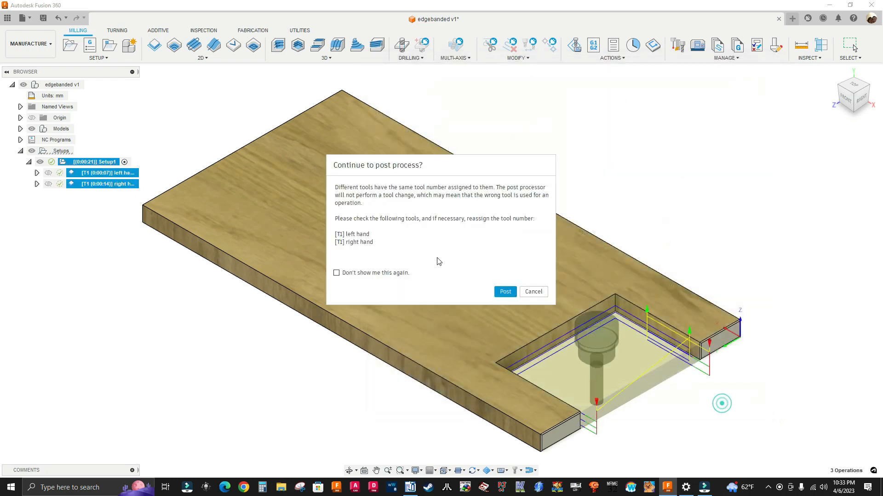
click(506, 294)
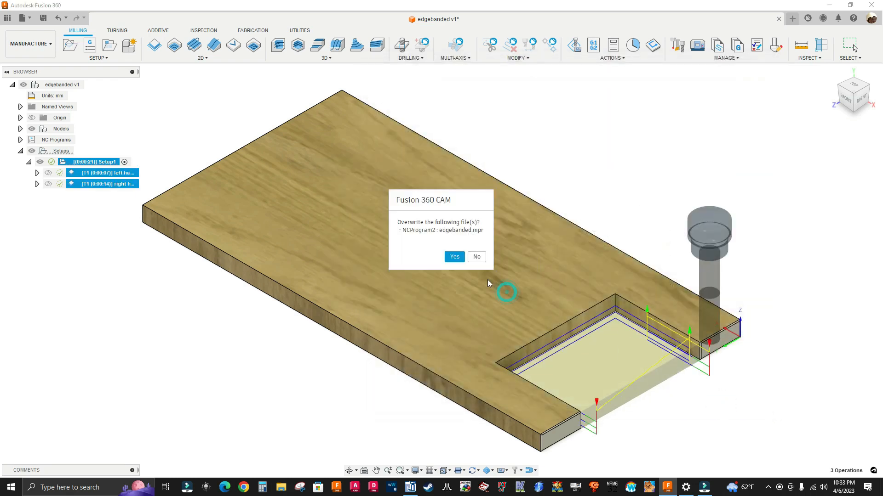
click(454, 257)
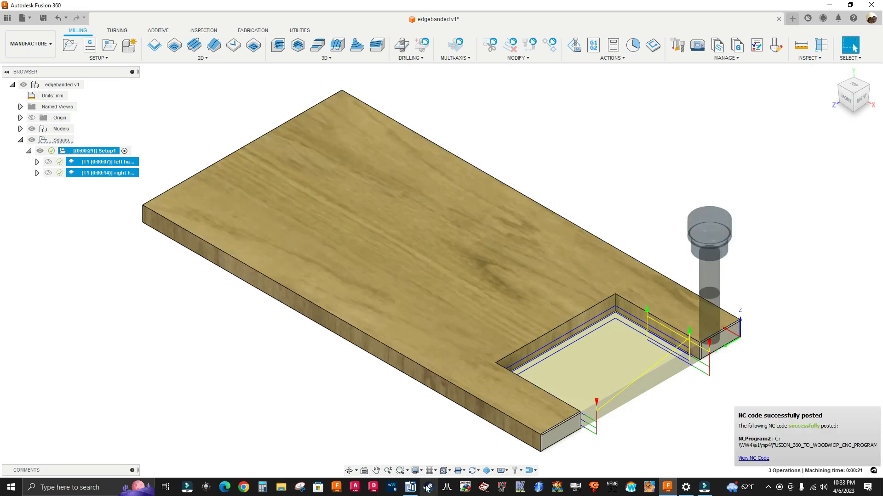
- Switch to woodWOP and reopen the newly posted edgebanded.mpr from the TUTORIALS folder
click(419, 491)
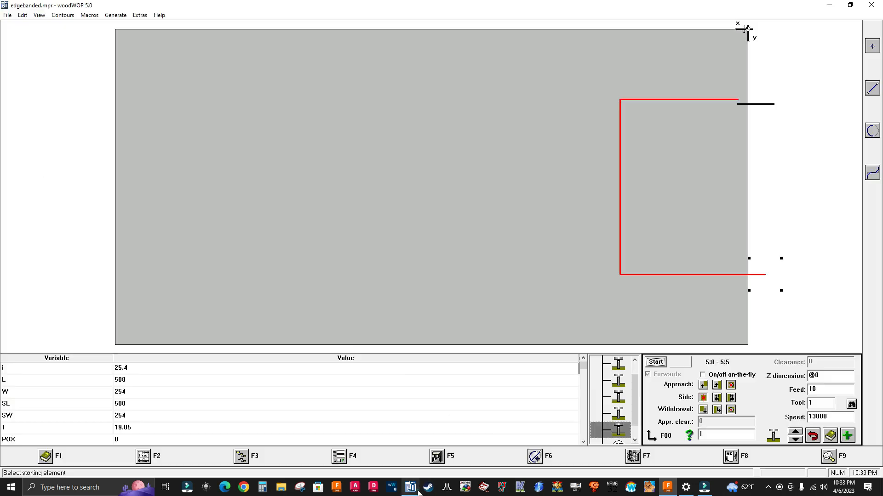
click(8, 15)
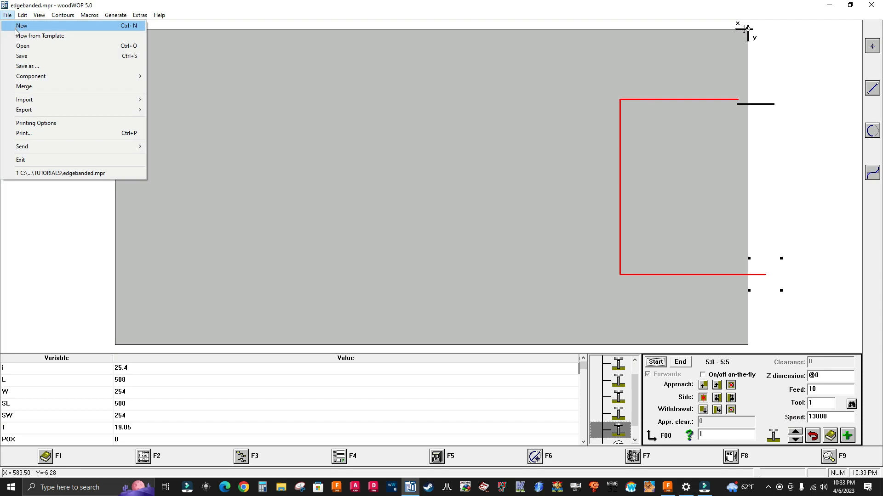
click(21, 46)
click(54, 66)
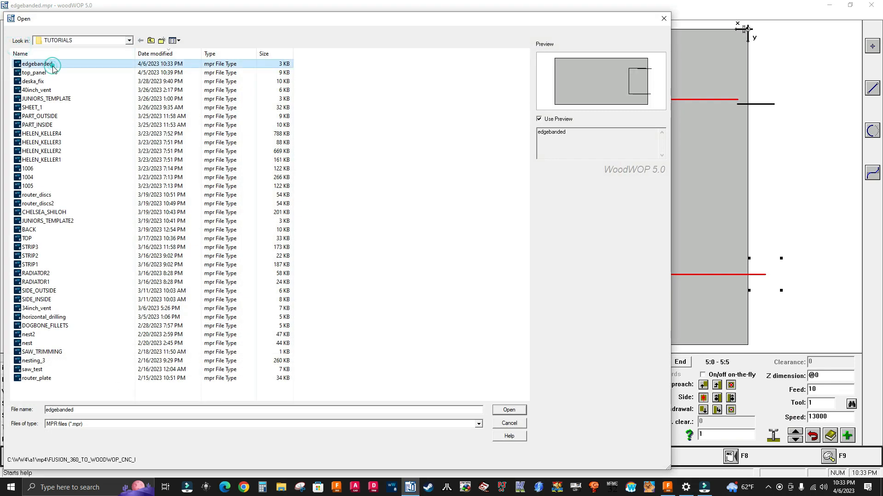
click(510, 412)
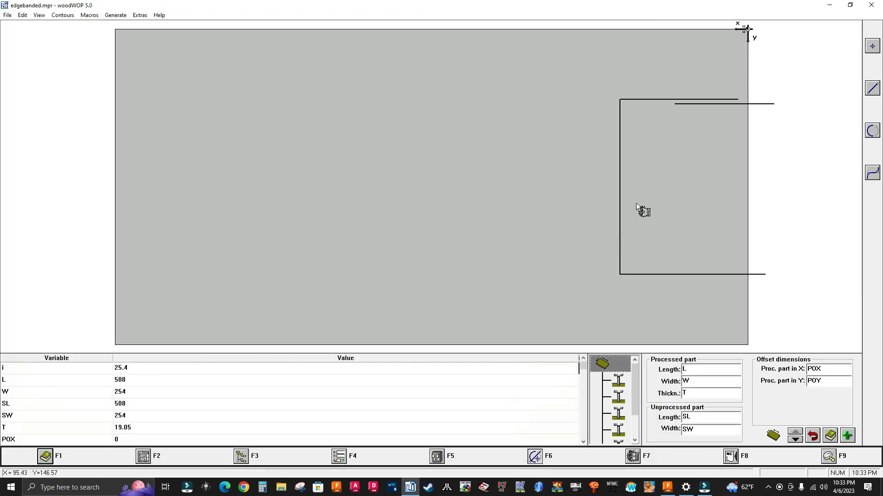
- Check the contours of the two left hand routing macros and the first right hand routing macro
click(618, 381)
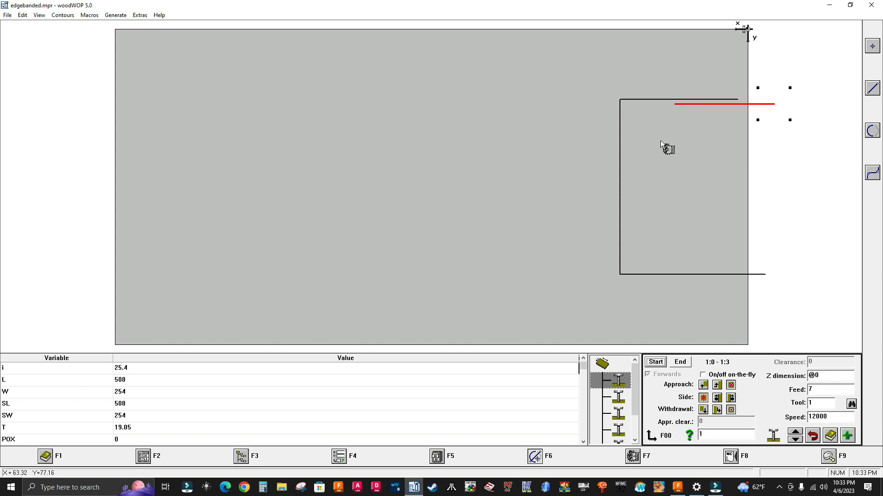
click(617, 400)
click(617, 400)
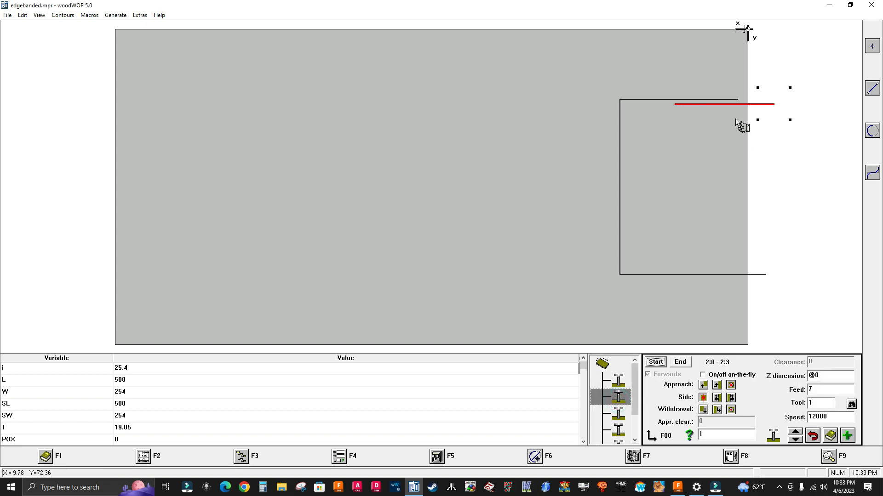
click(617, 418)
click(617, 418)
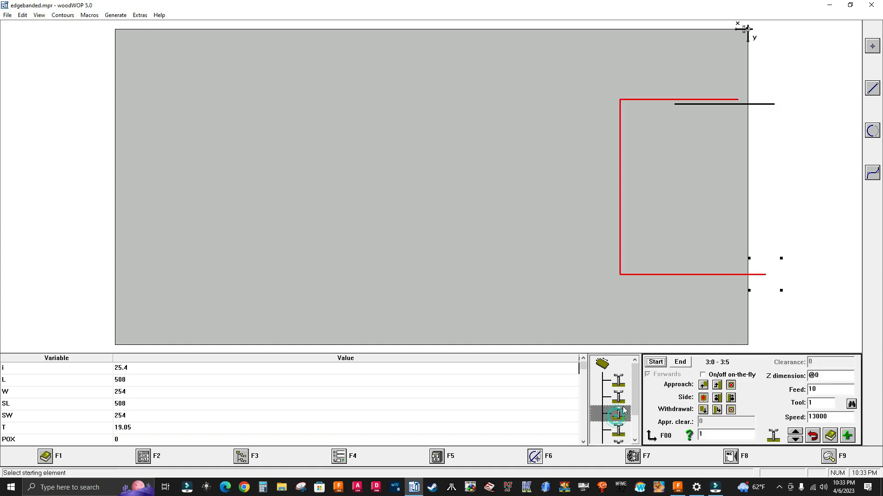
- Step through all routing macros in machining order, from the first left hand pass to the last right hand pass
click(620, 382)
click(622, 382)
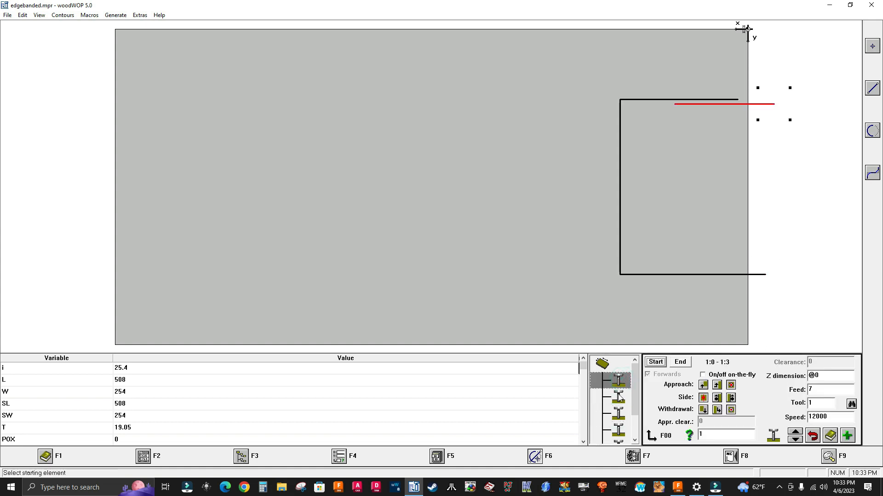
click(621, 384)
click(619, 396)
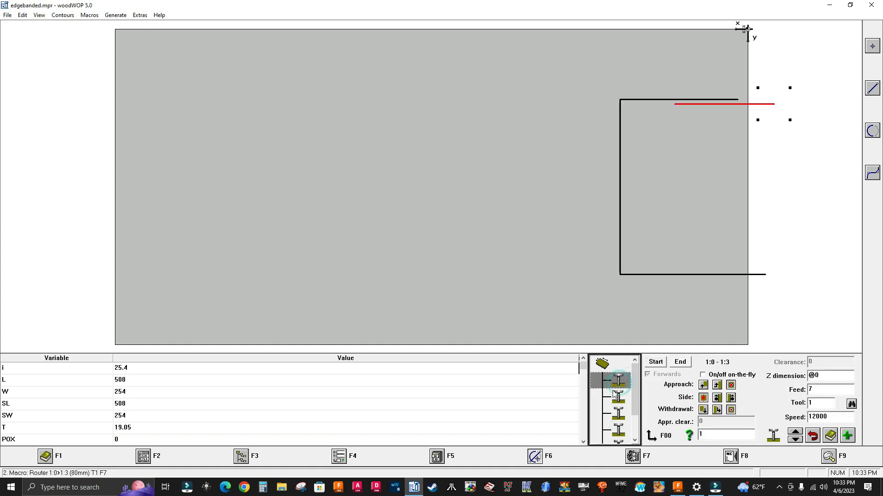
click(619, 397)
scroll(638, 402, down, 1)
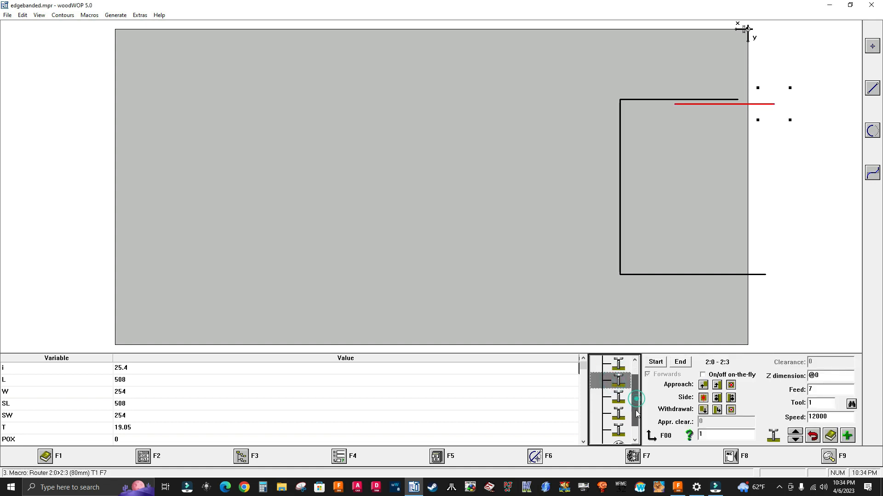
click(621, 398)
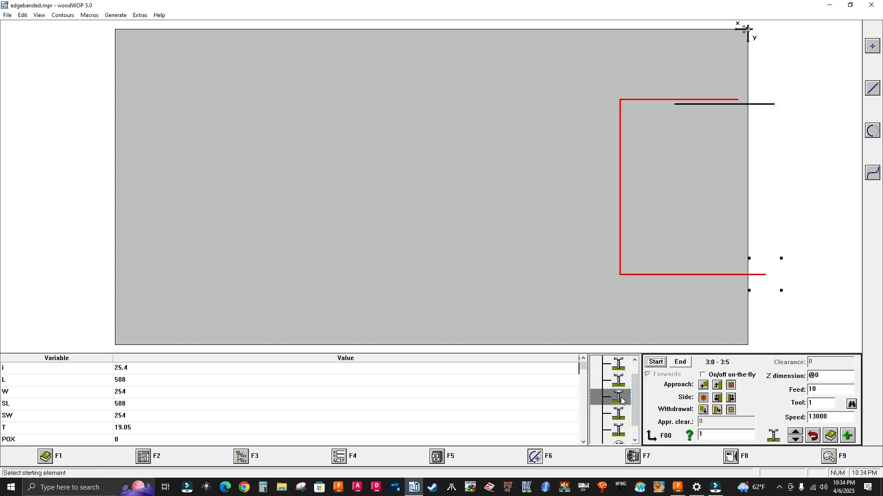
click(621, 398)
click(625, 416)
click(626, 429)
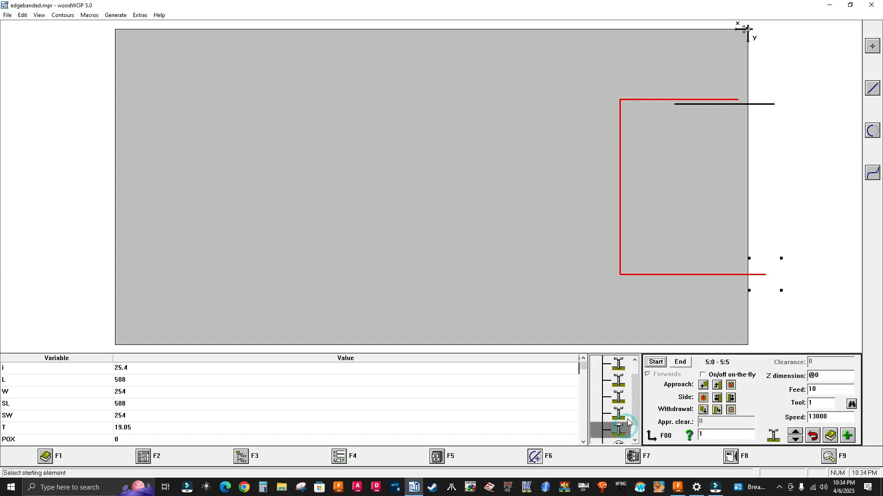